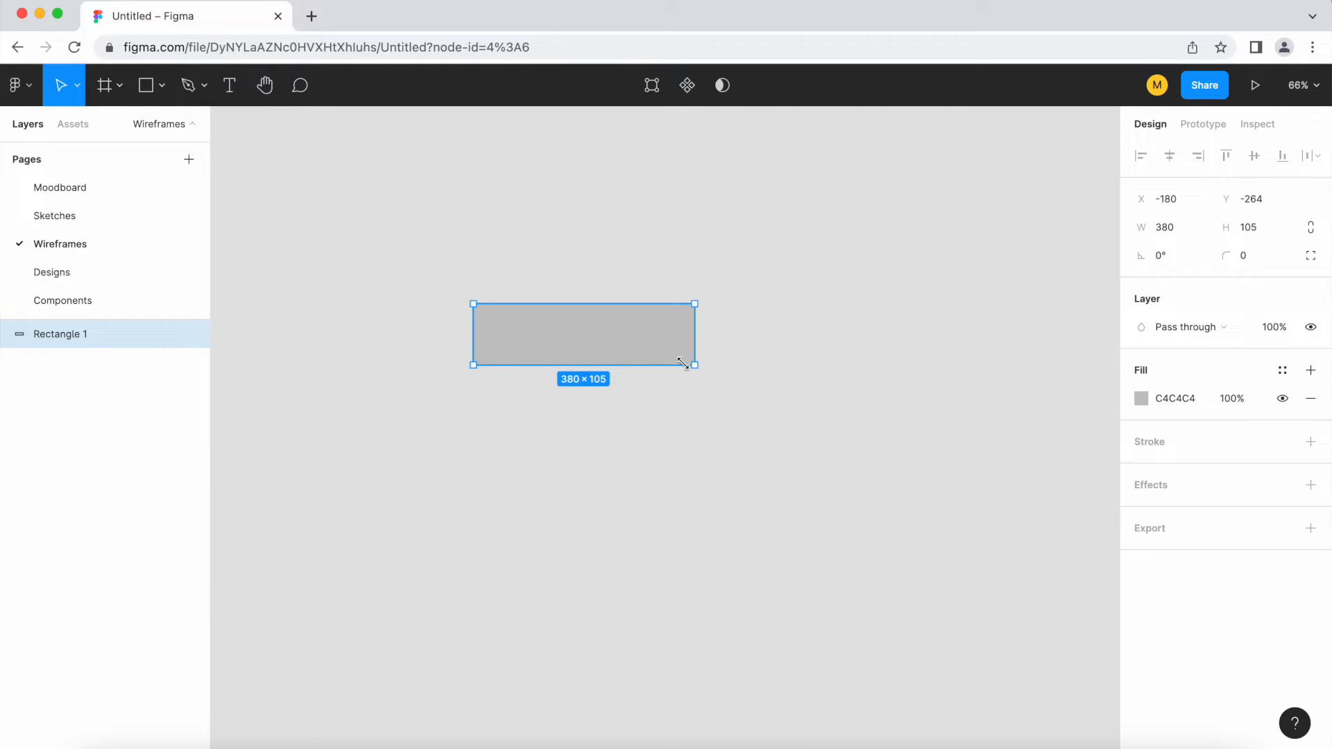
Round the grey rectangle's corners to a radius of 24 and add a bold "Button" text label on it
scroll(568, 347, up, 5)
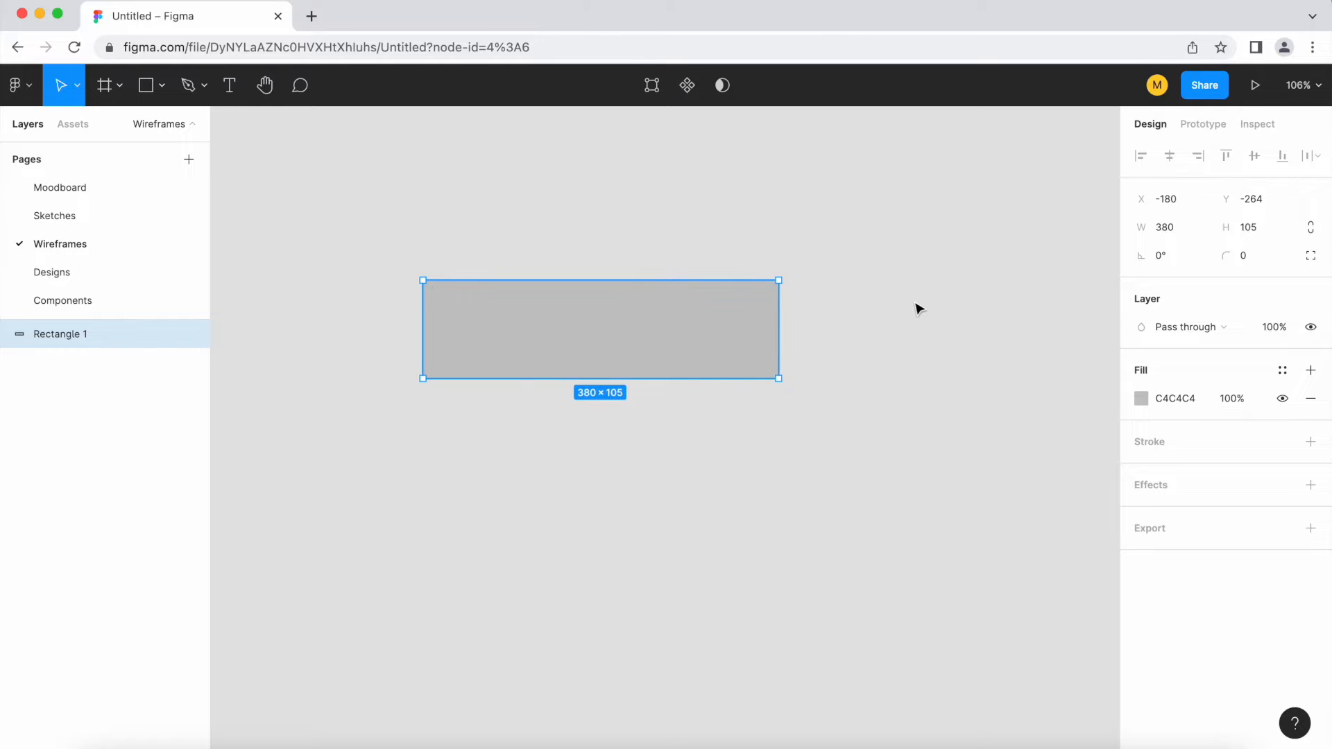
drag(768, 291, 758, 306)
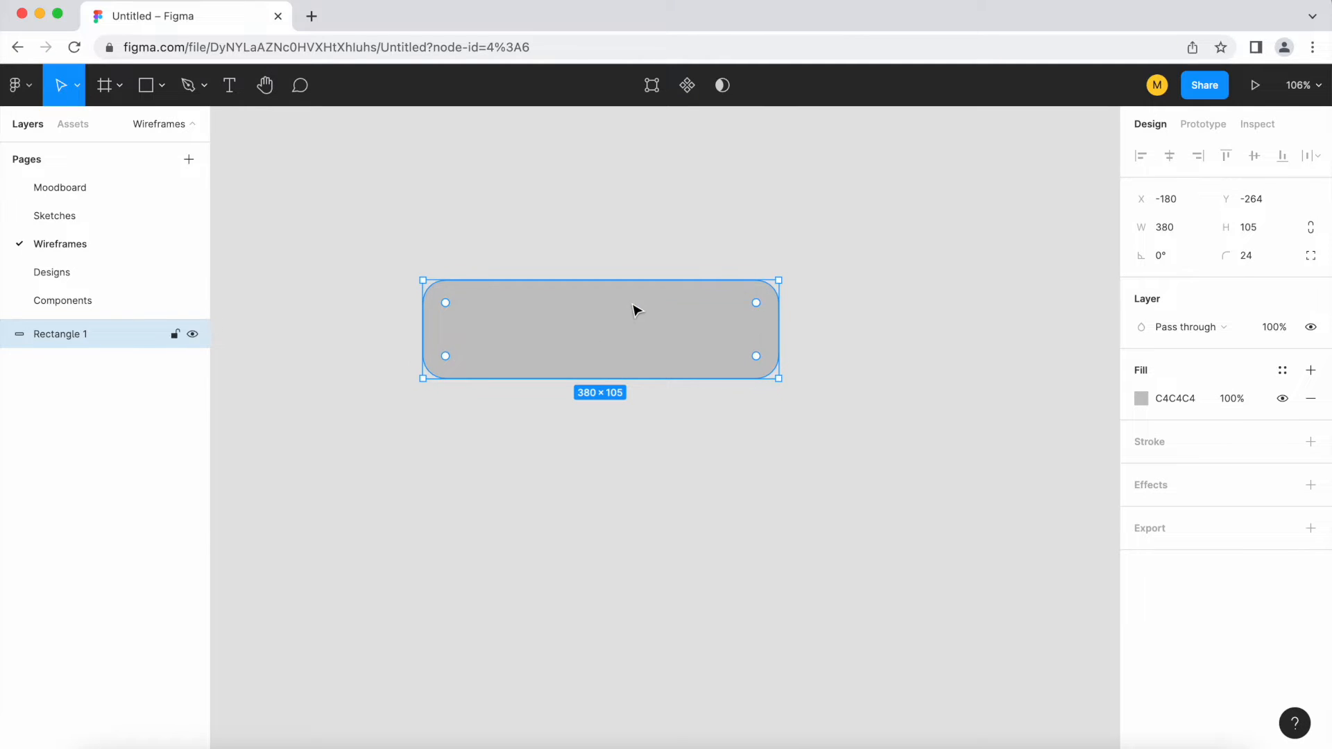
scroll(631, 307, up, 5)
key(t)
click(515, 352)
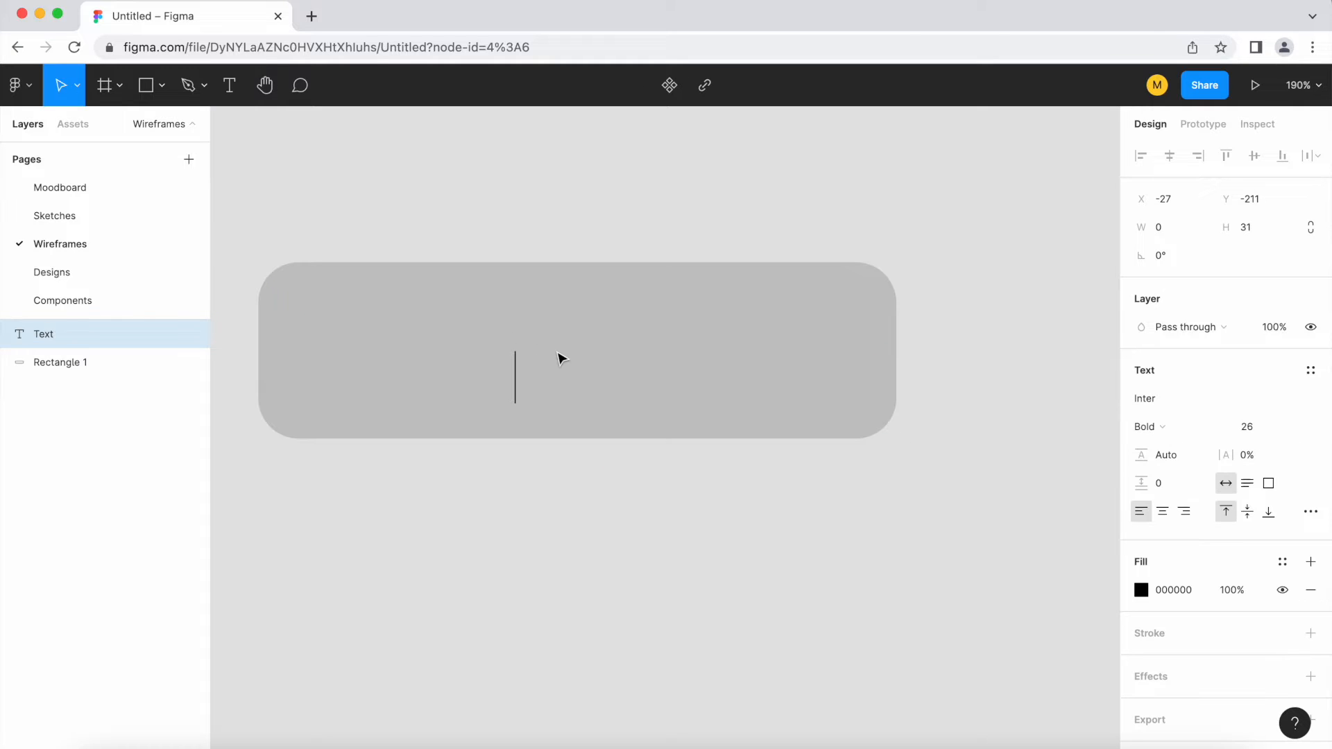
text(Button)
key(Escape)
Narrow the rectangle to 324 × 105 and centre the BUTTON label within it
drag(596, 376, 533, 351)
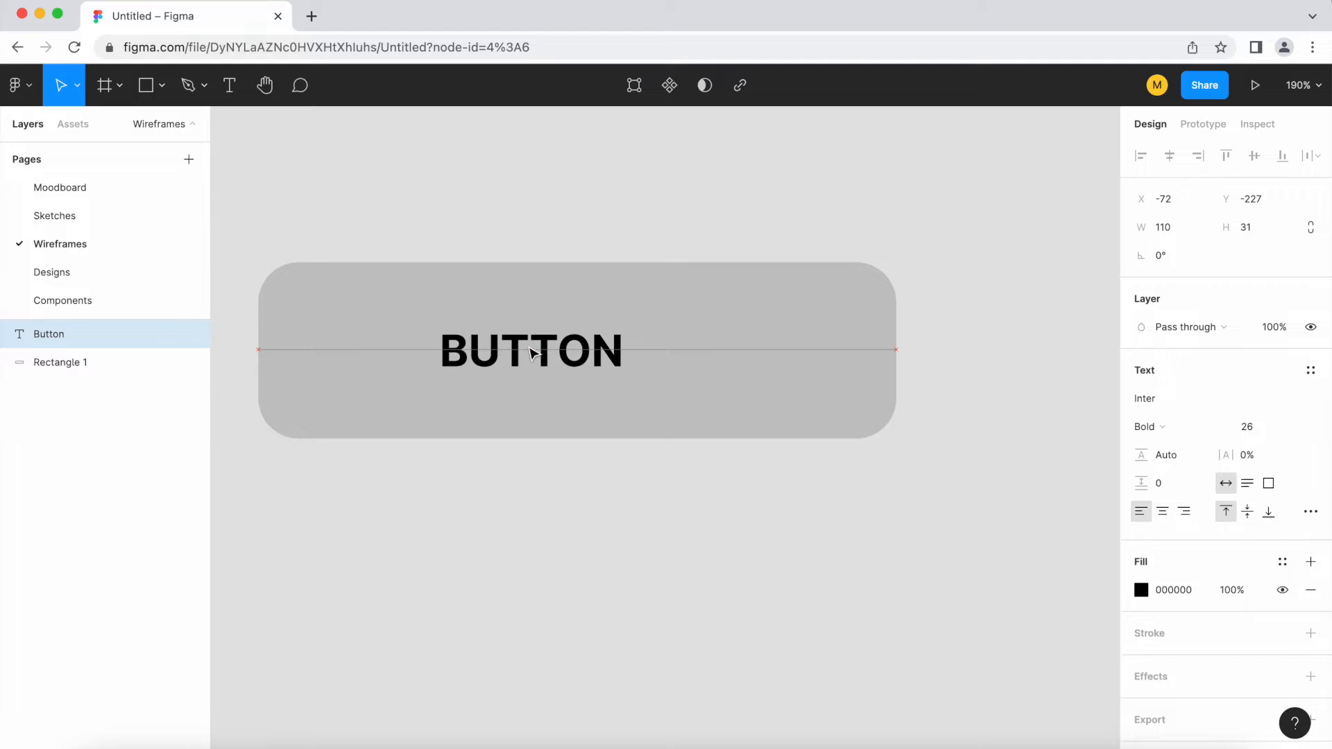
click(881, 357)
drag(896, 353, 802, 353)
key(Right)
key(Right)
key(Right)
key(Right)
key(Right)
key(Right)
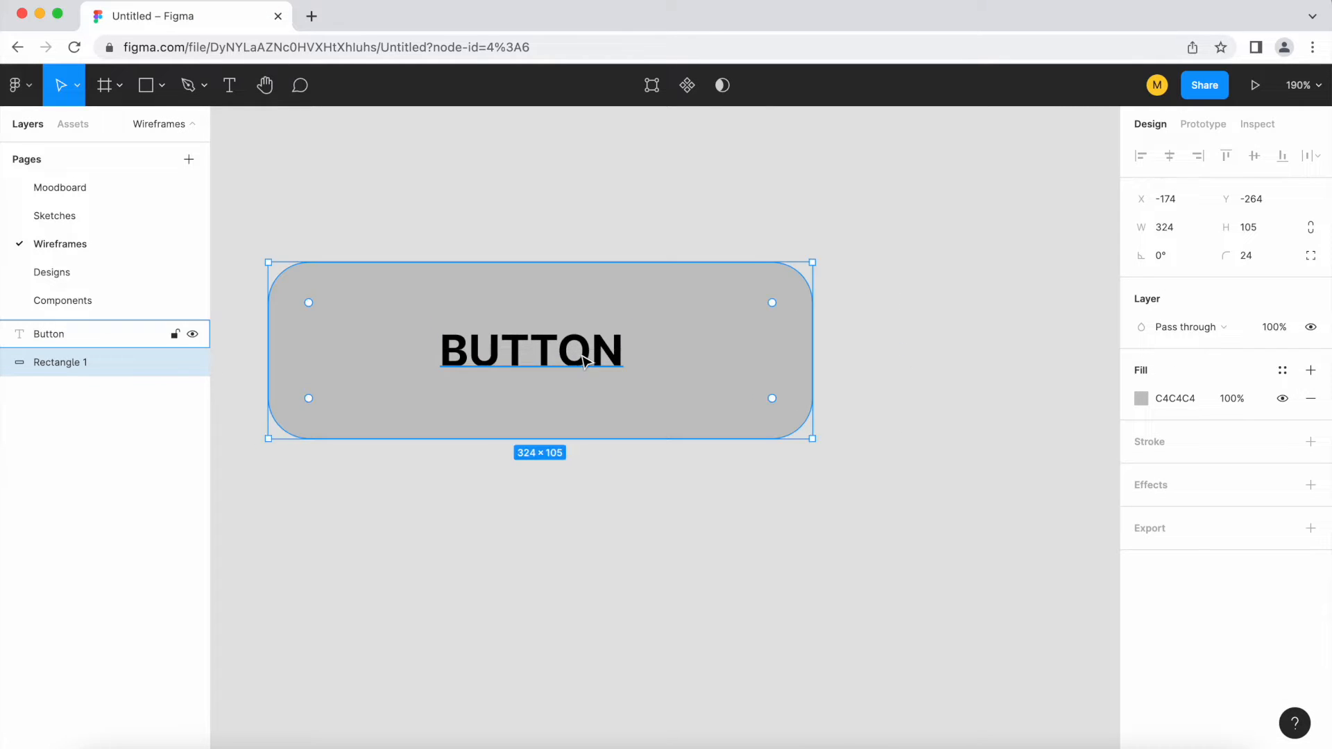
click(585, 359)
drag(585, 360, 591, 359)
scroll(641, 423, down, 3)
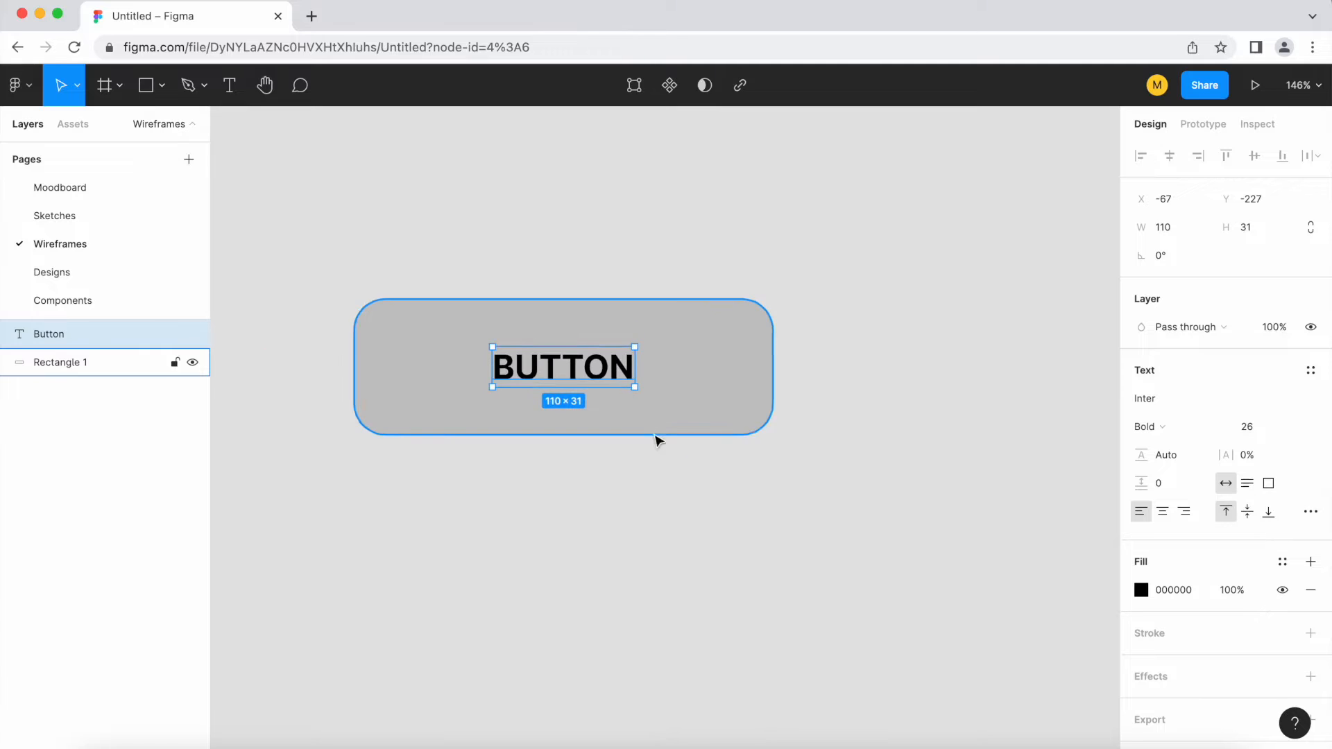
Group the rectangle with its label and rename the group "Button 1"
shift+click(657, 439)
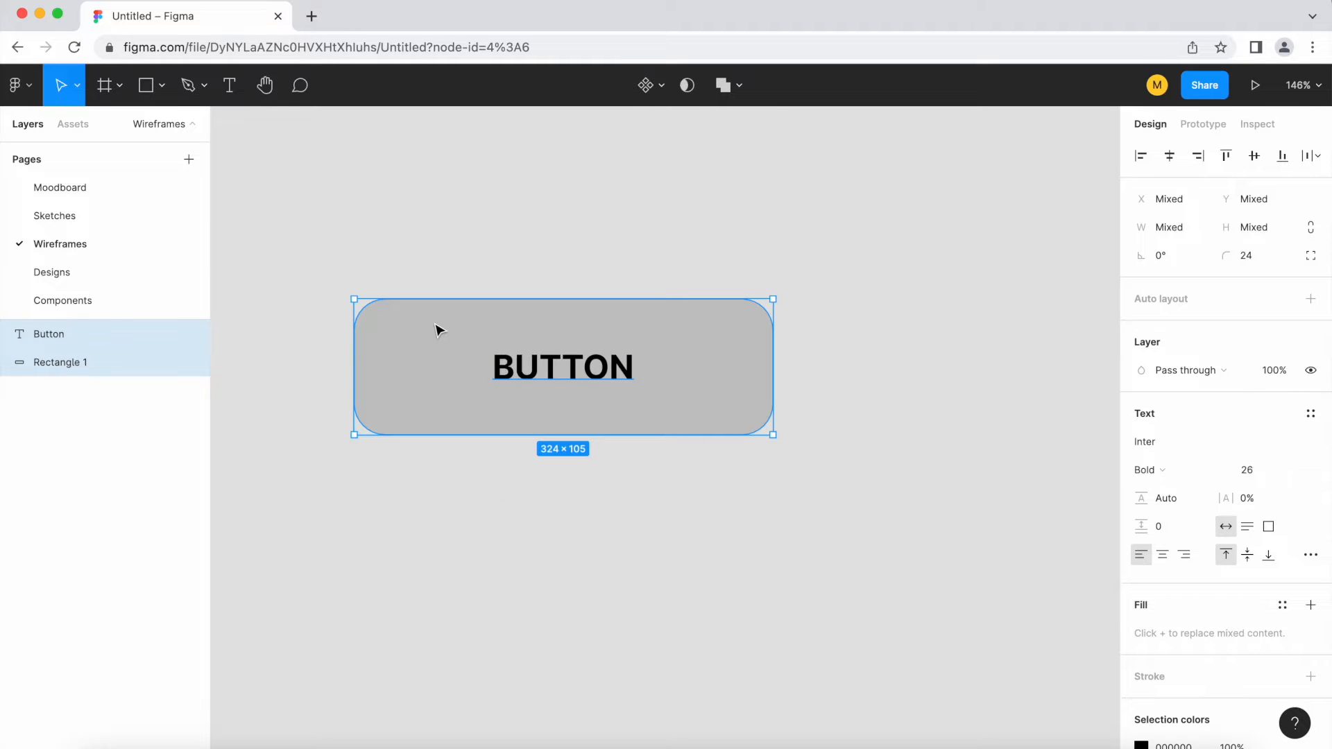
key(super+g)
double_click(56, 334)
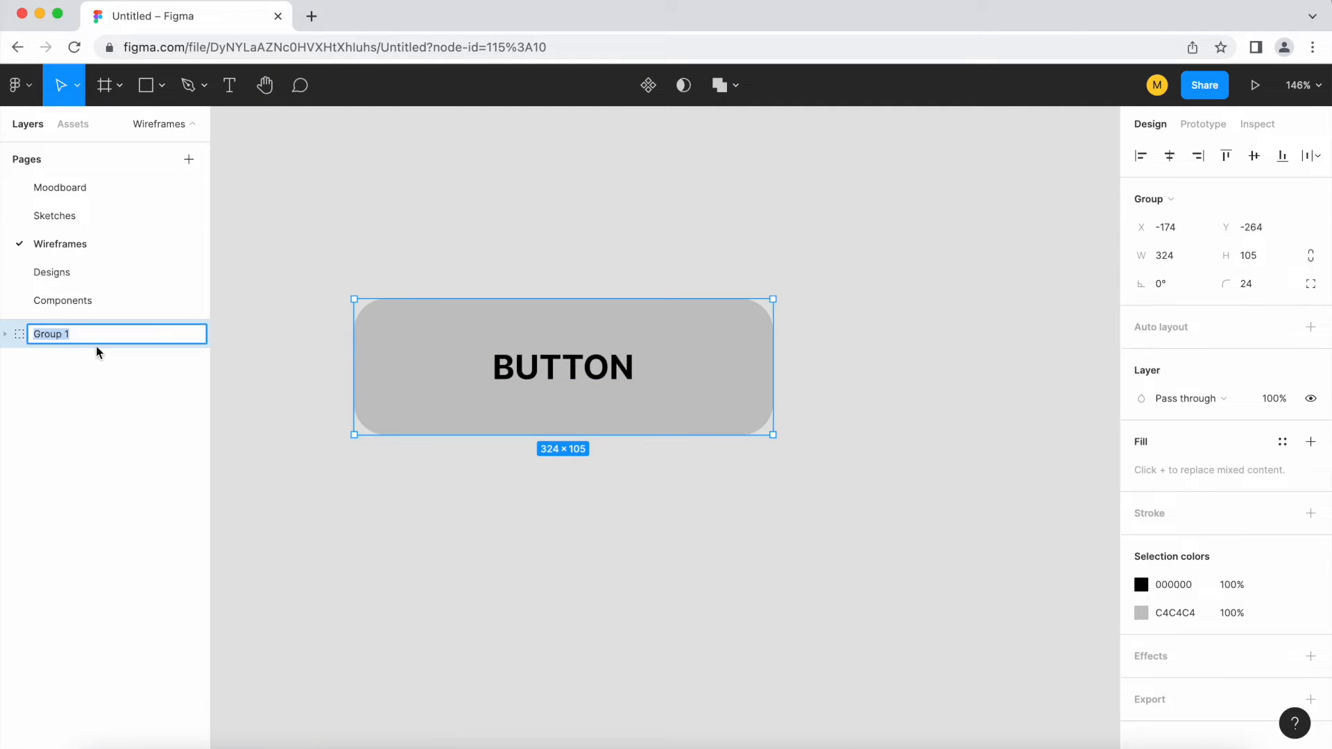
text(Button 1)
click(561, 582)
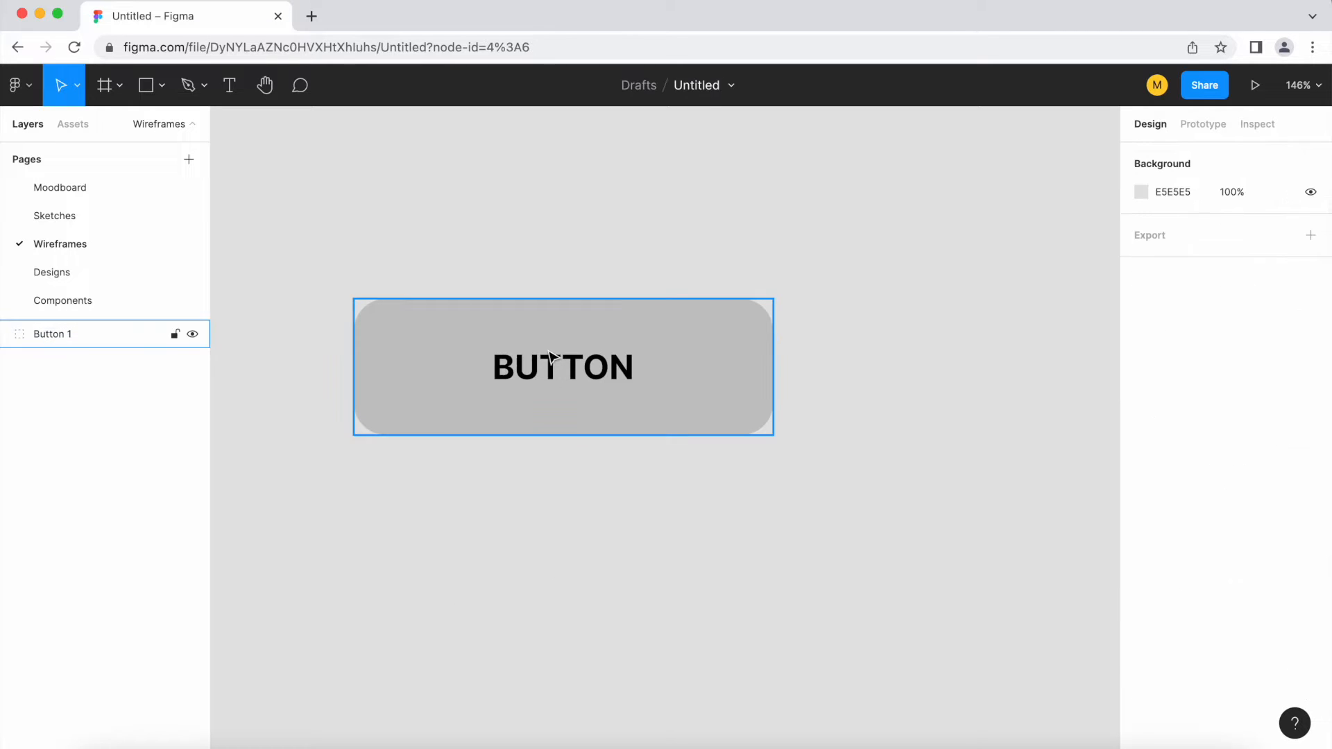
Expand the Button 1 group and examine the text and rectangle layers it contains
click(553, 348)
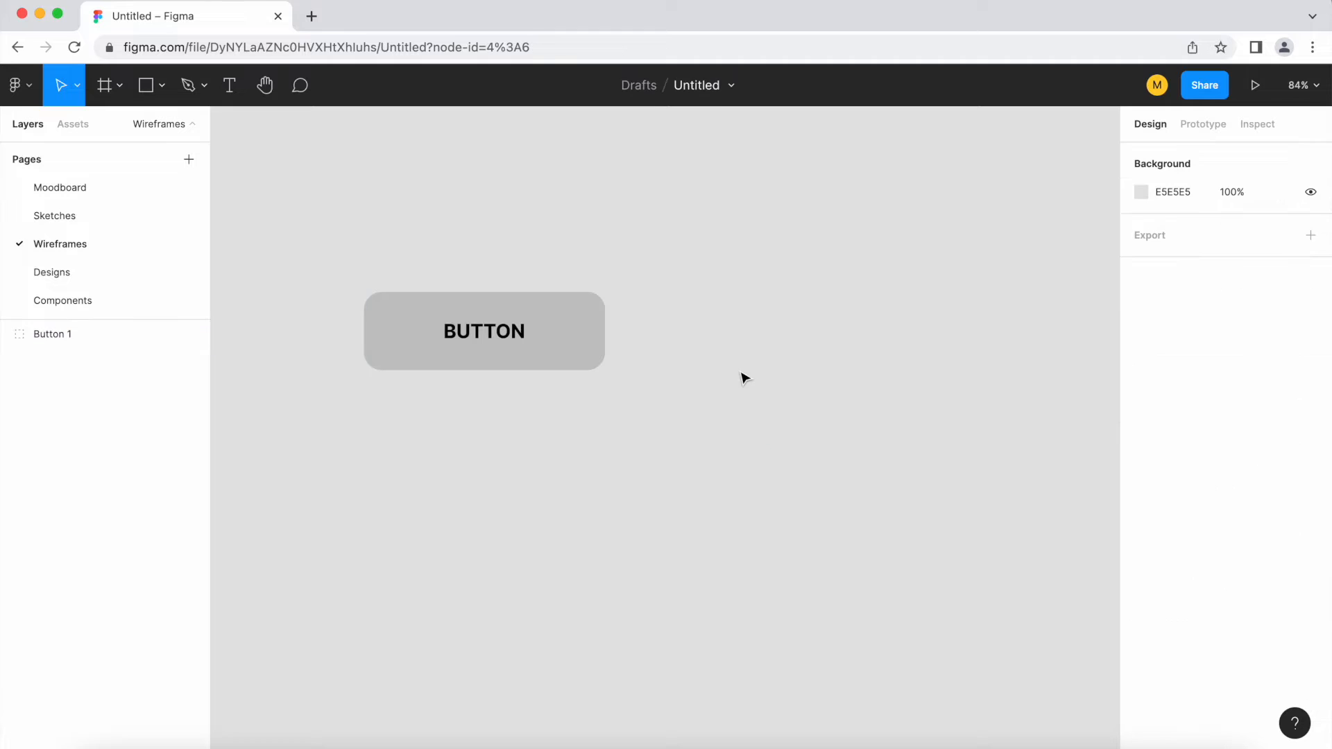
scroll(749, 378, up, 3)
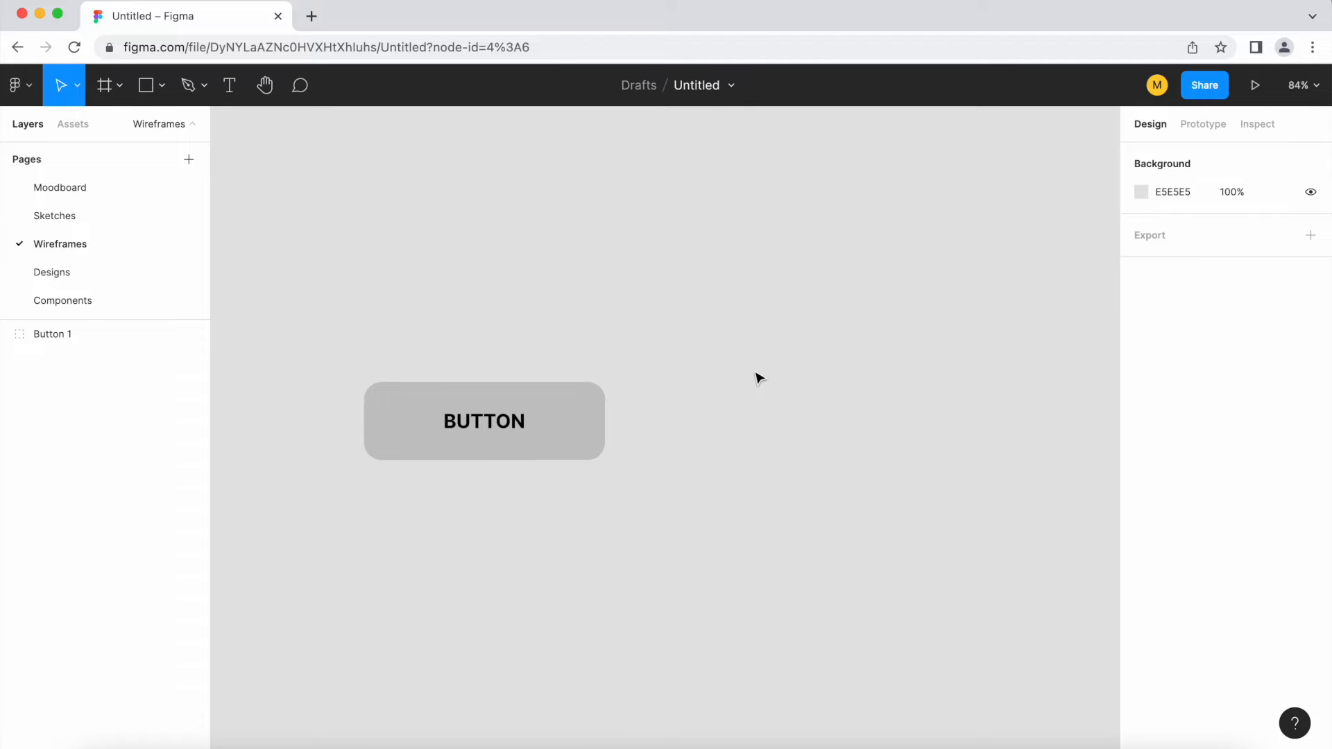
scroll(688, 510, down, 1)
drag(843, 570, 753, 512)
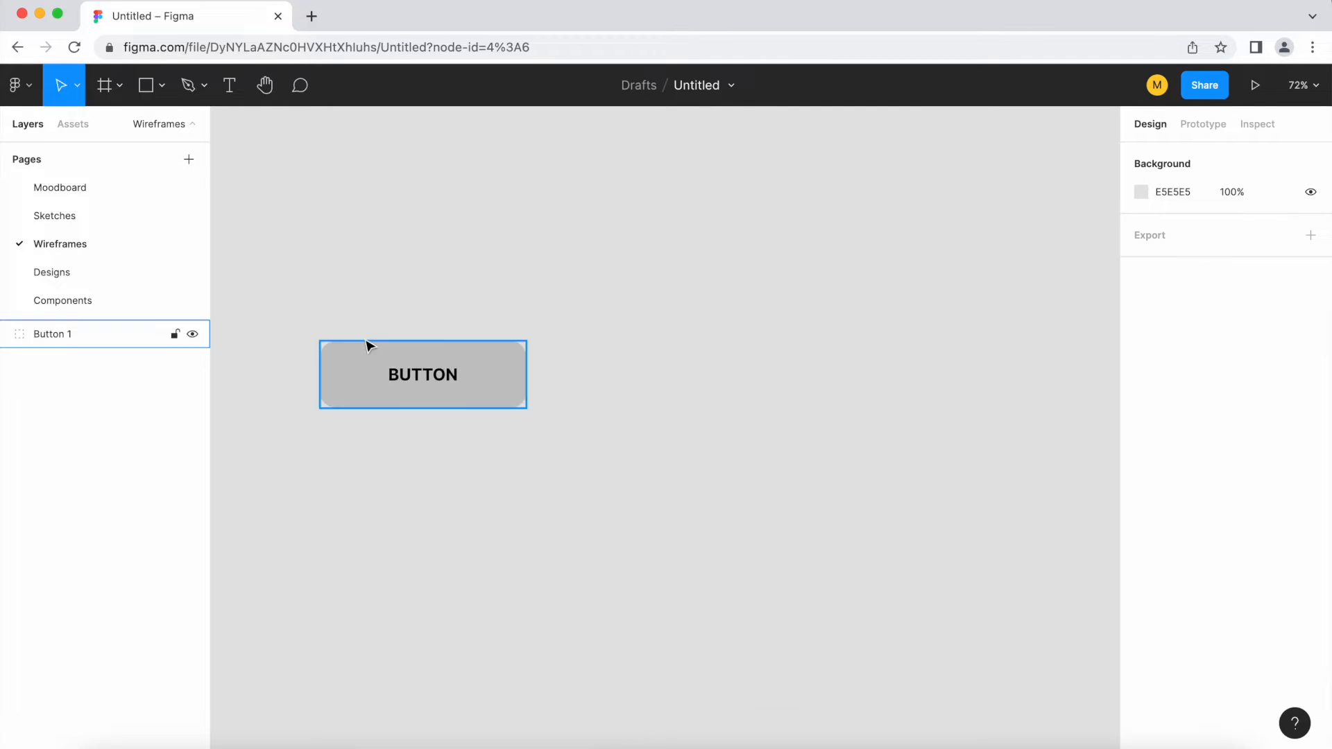
click(394, 360)
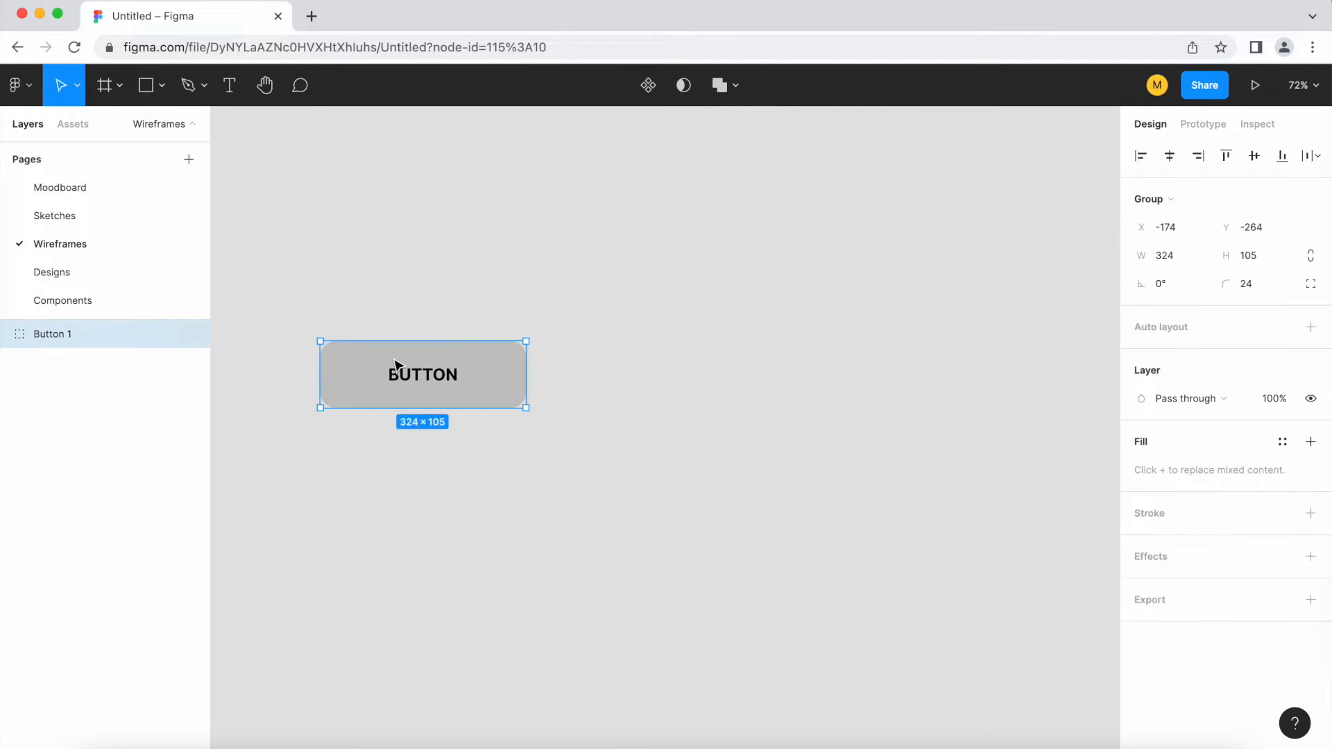
click(4, 336)
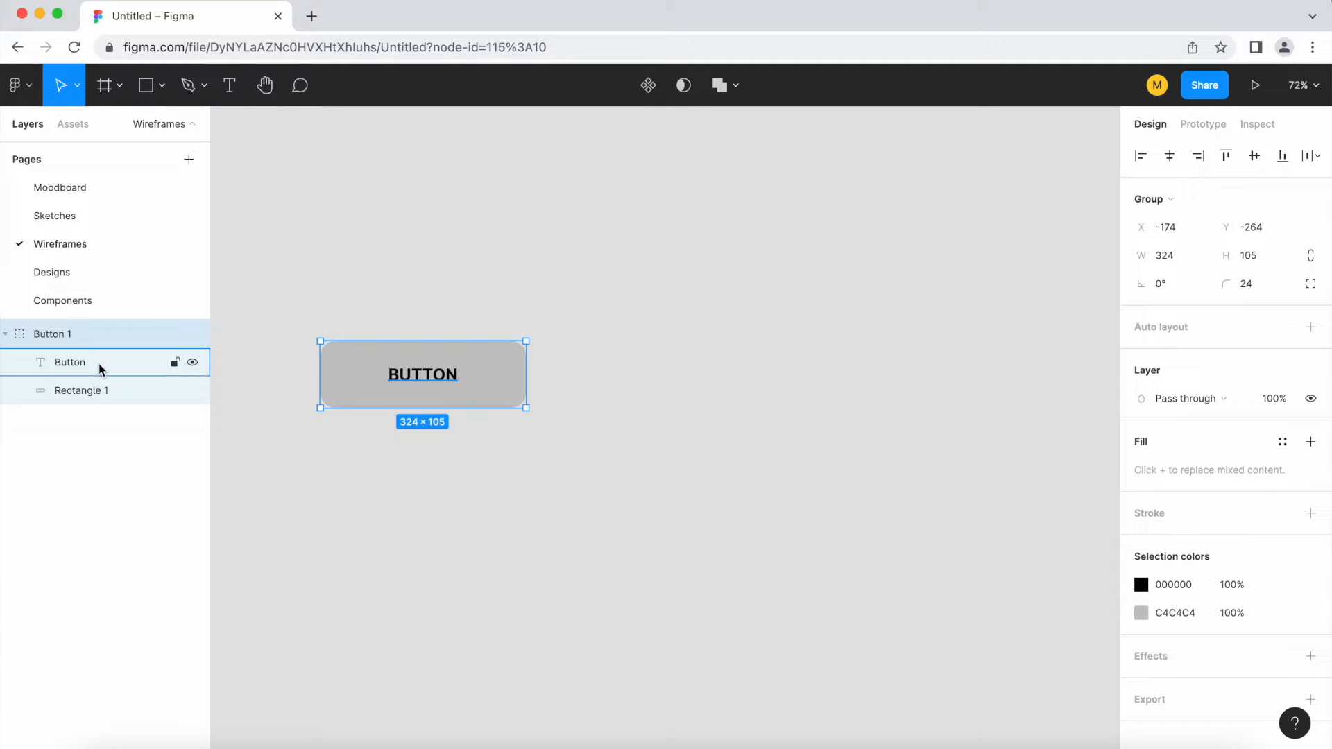
click(72, 362)
click(98, 392)
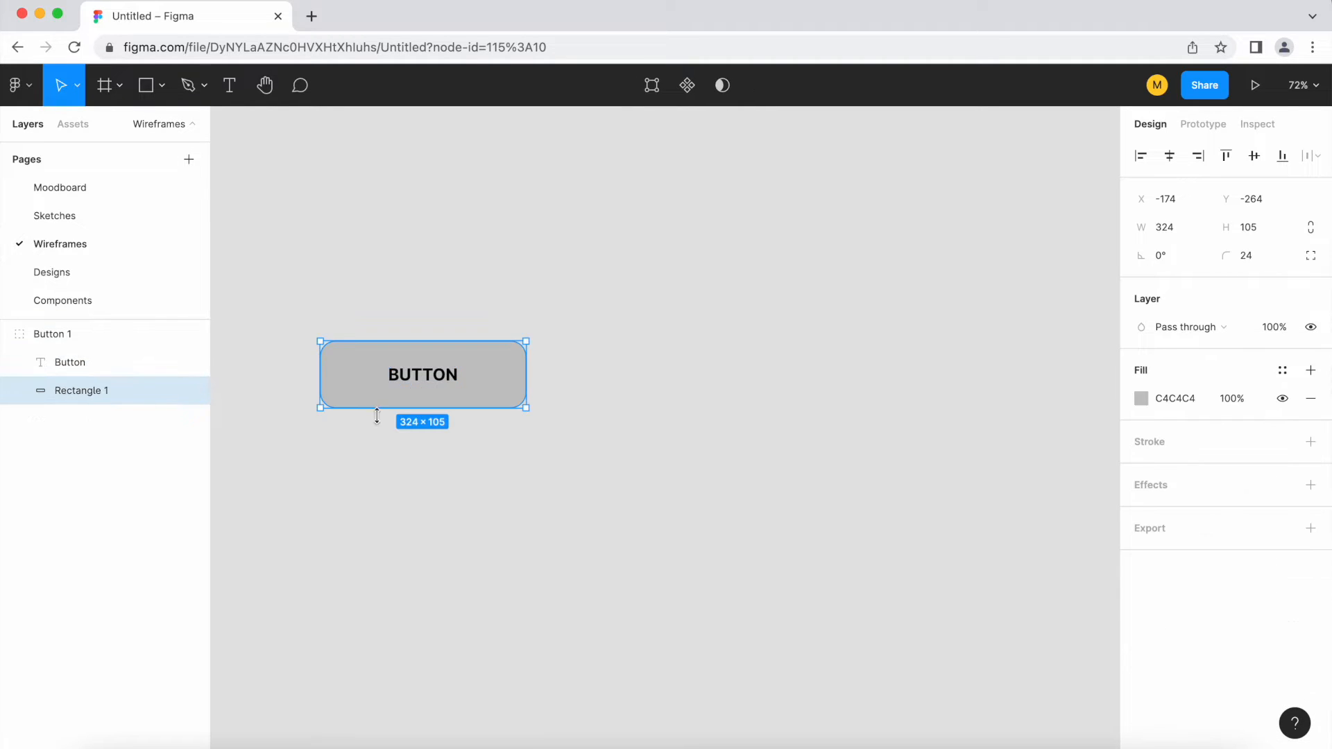
click(484, 437)
Duplicate the Button 1 group twice, placing the copies in a row to its right
click(446, 375)
scroll(482, 389, down, 1)
drag(482, 389, 960, 383)
Change the fill of the rectangle inside Button 1 to the blue 8AAEE5
click(491, 388)
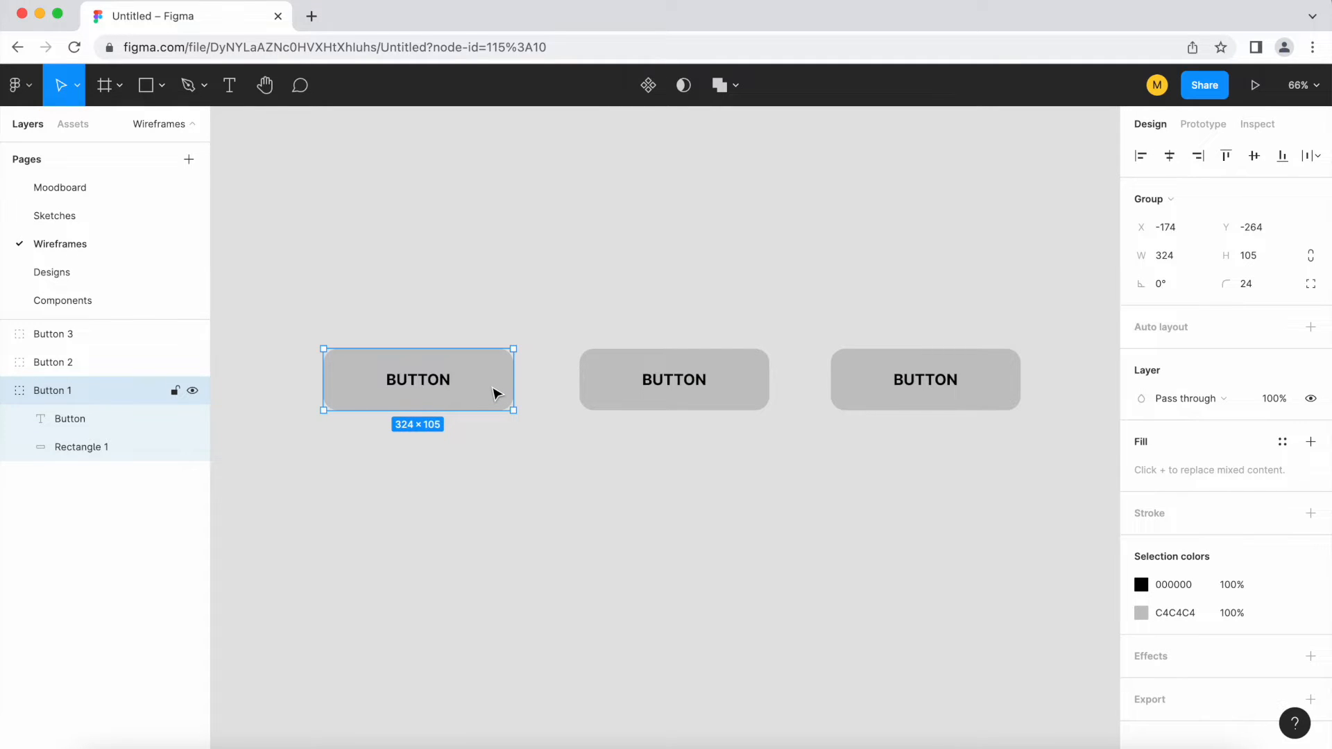
double_click(496, 394)
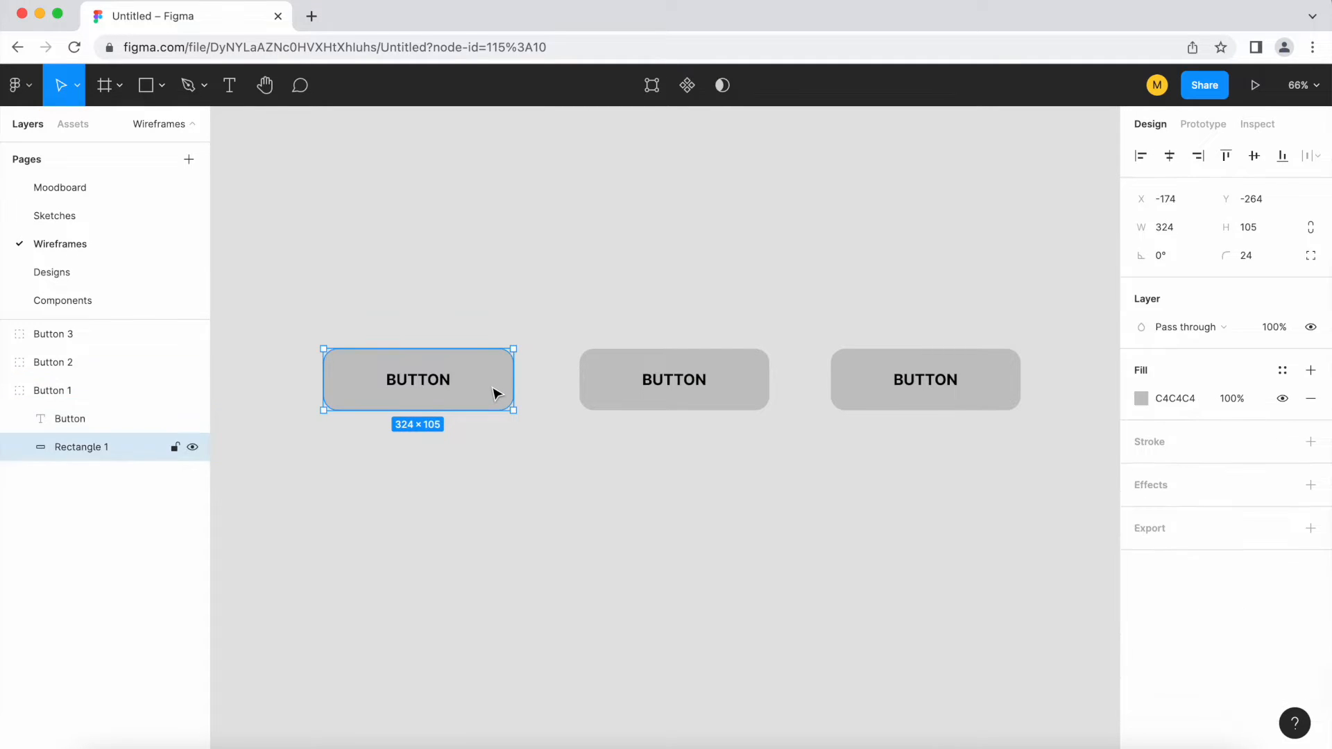
click(1140, 399)
drag(1023, 435, 994, 342)
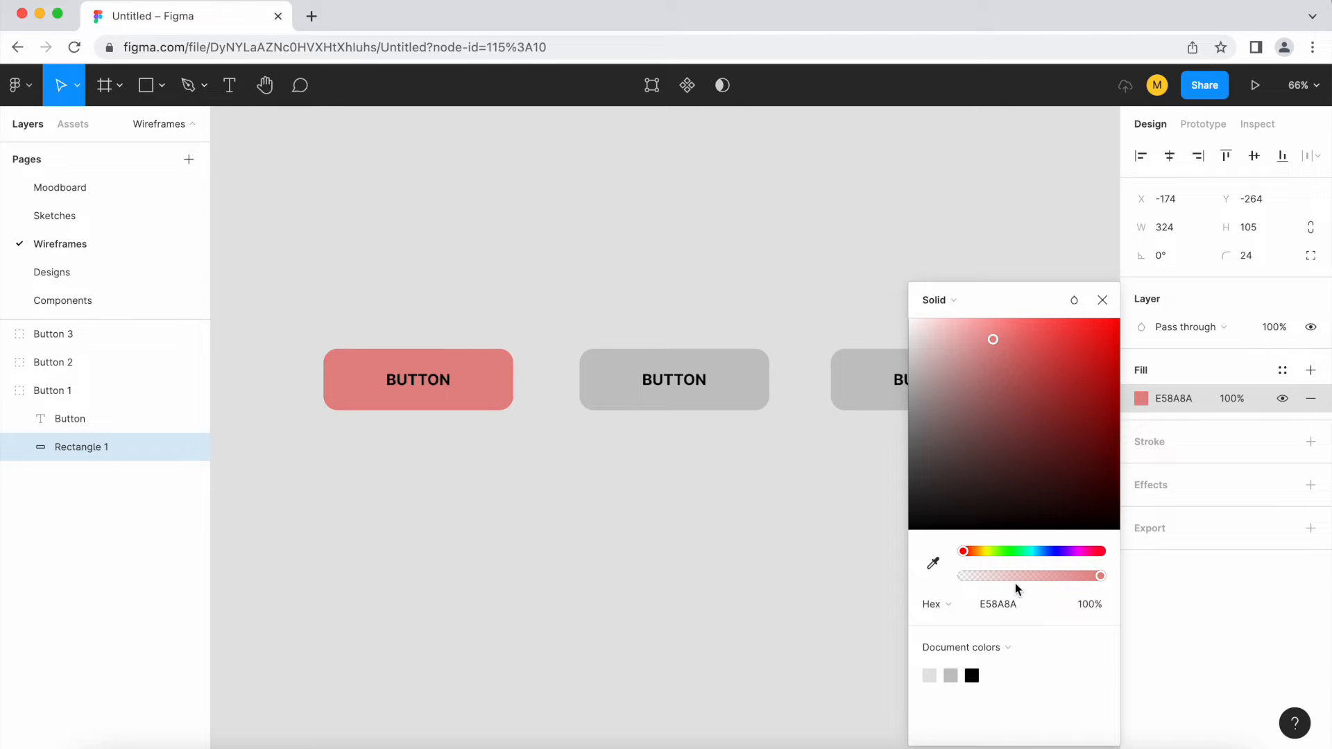
drag(1026, 552, 1045, 551)
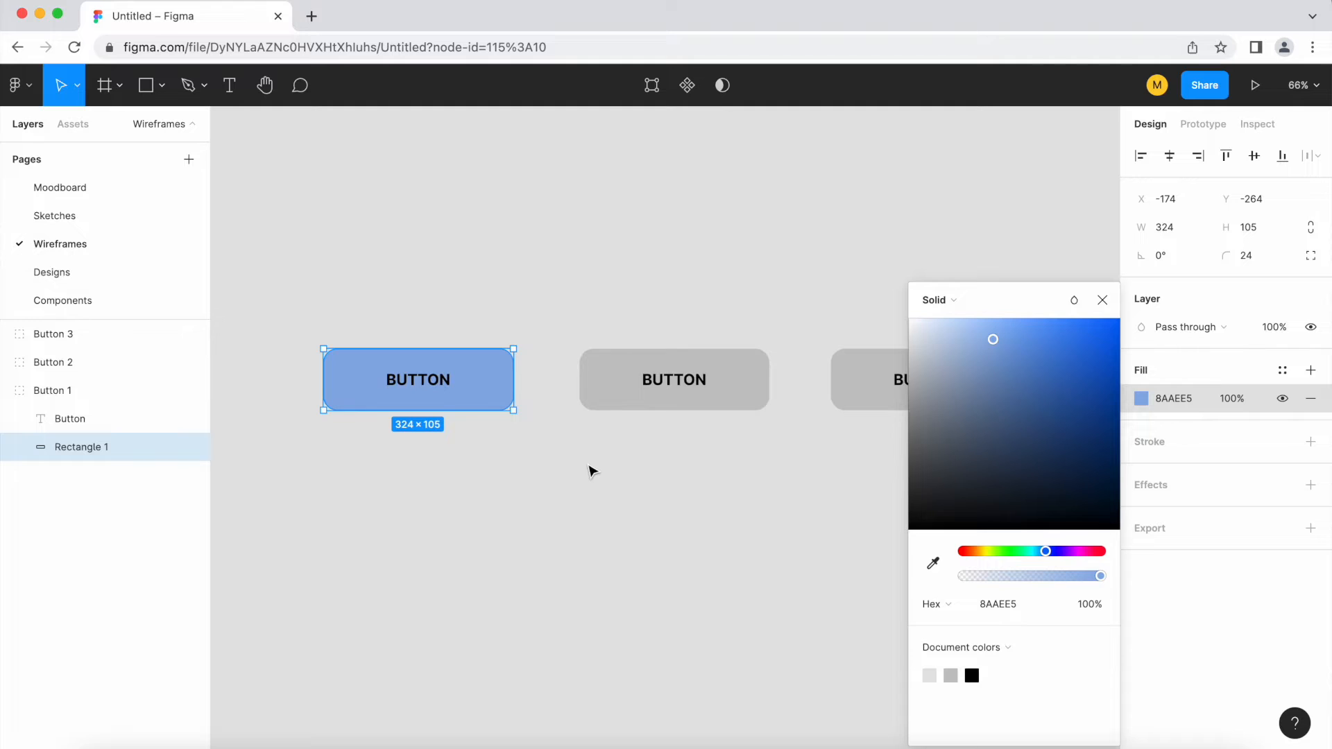
click(1102, 300)
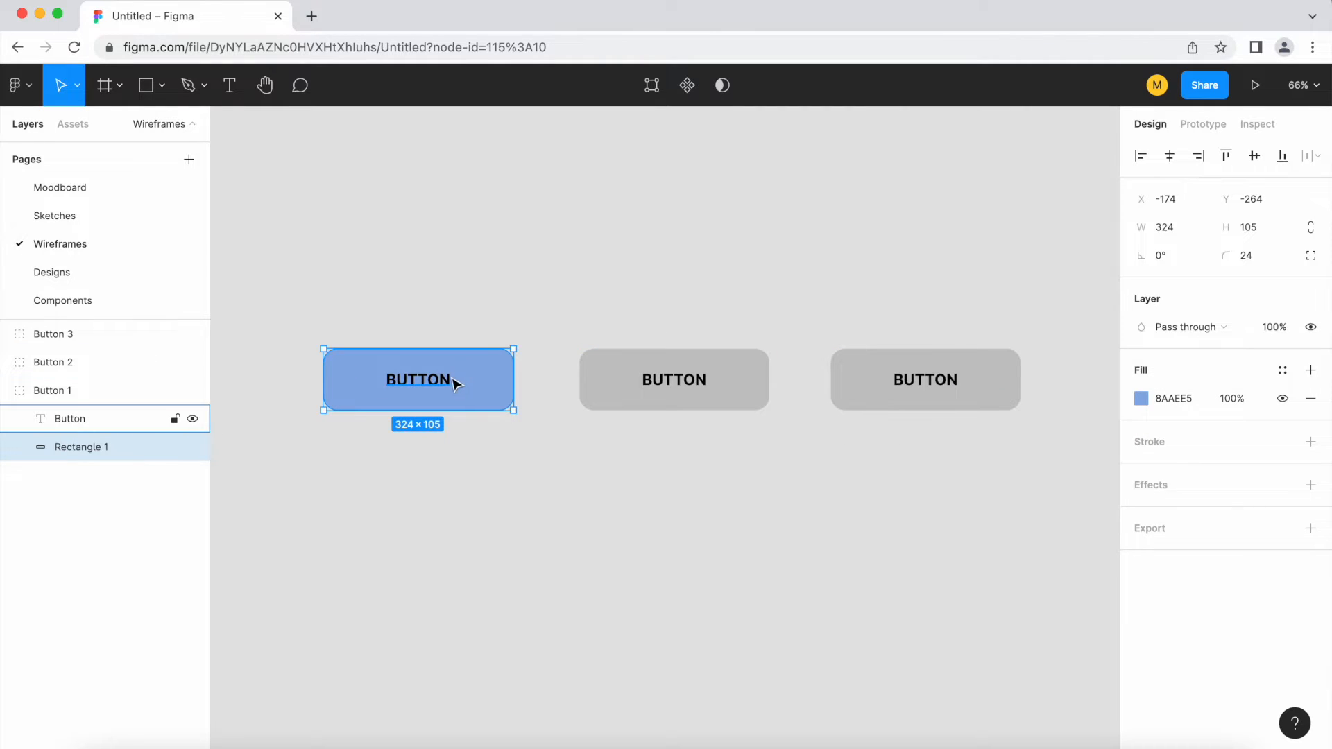
Compare the blue Button 1 group with its two grey copies
click(645, 395)
click(924, 389)
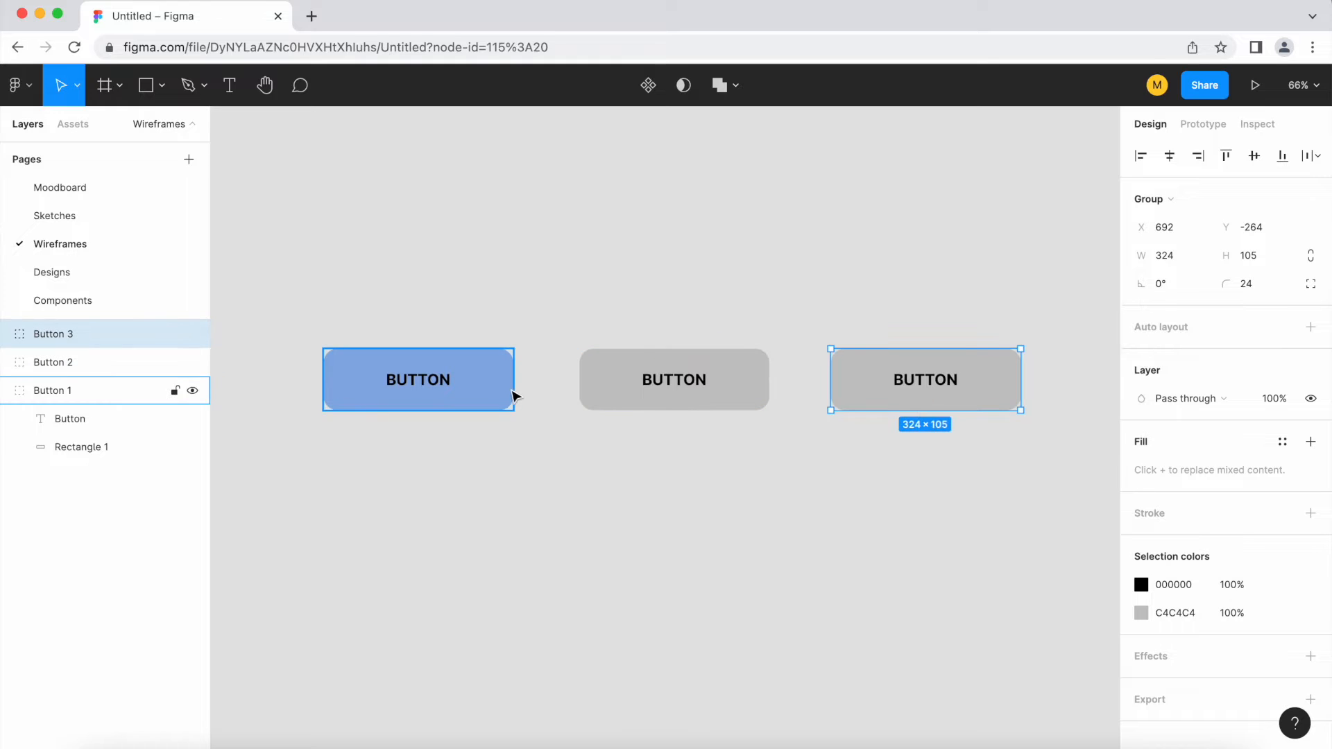
scroll(388, 519, down, 3)
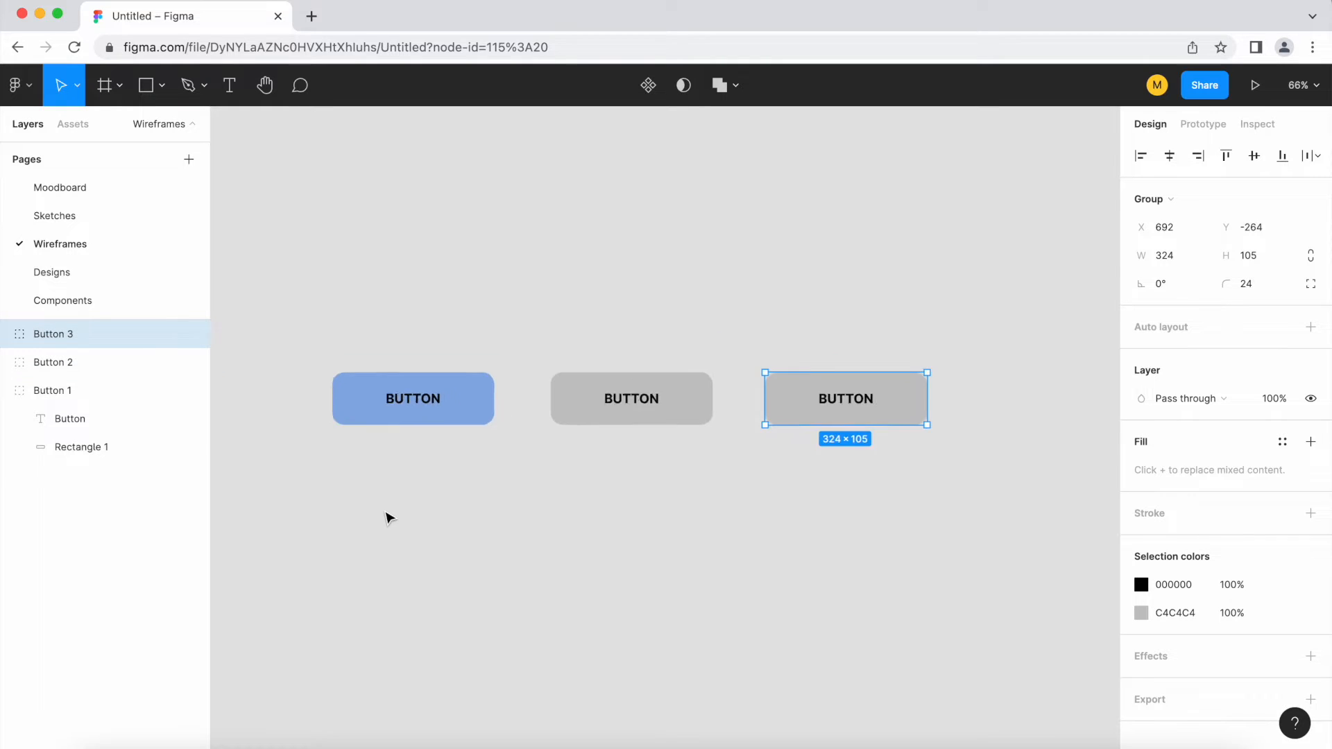
scroll(479, 499, up, 2)
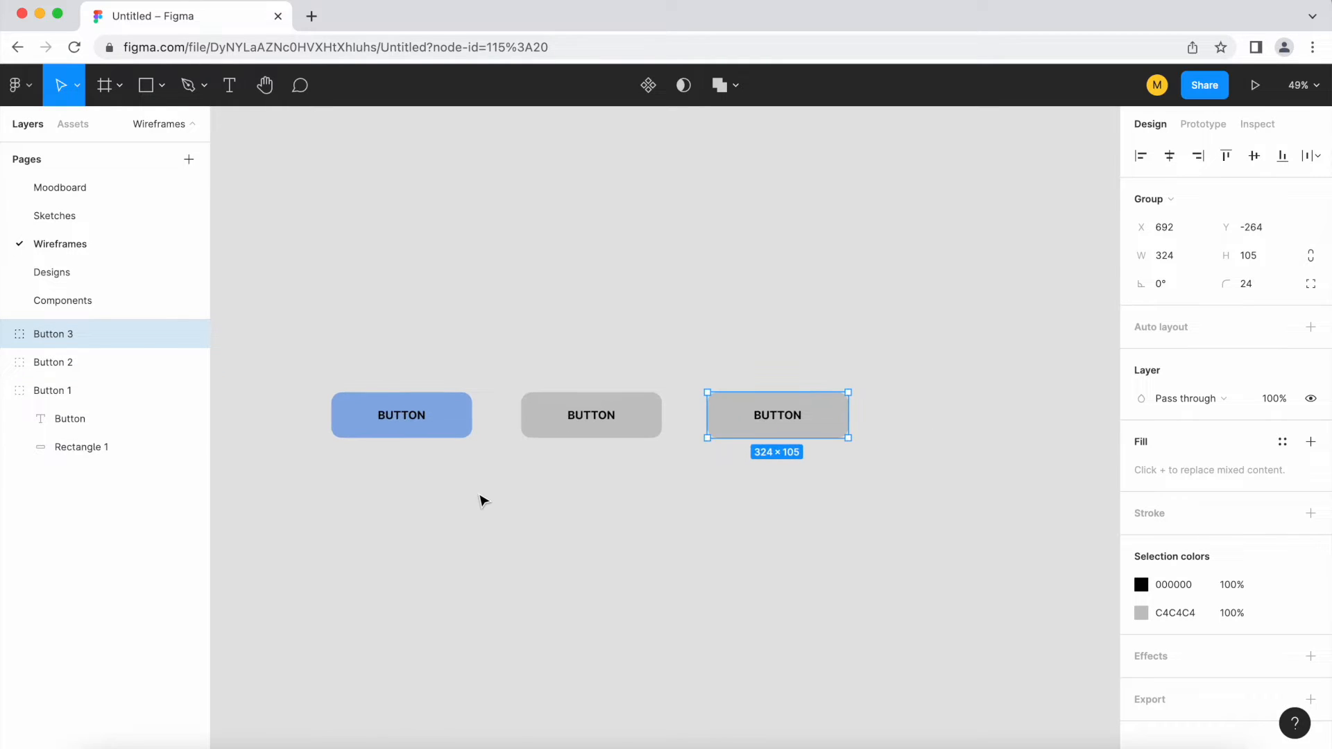
scroll(496, 484, up, 3)
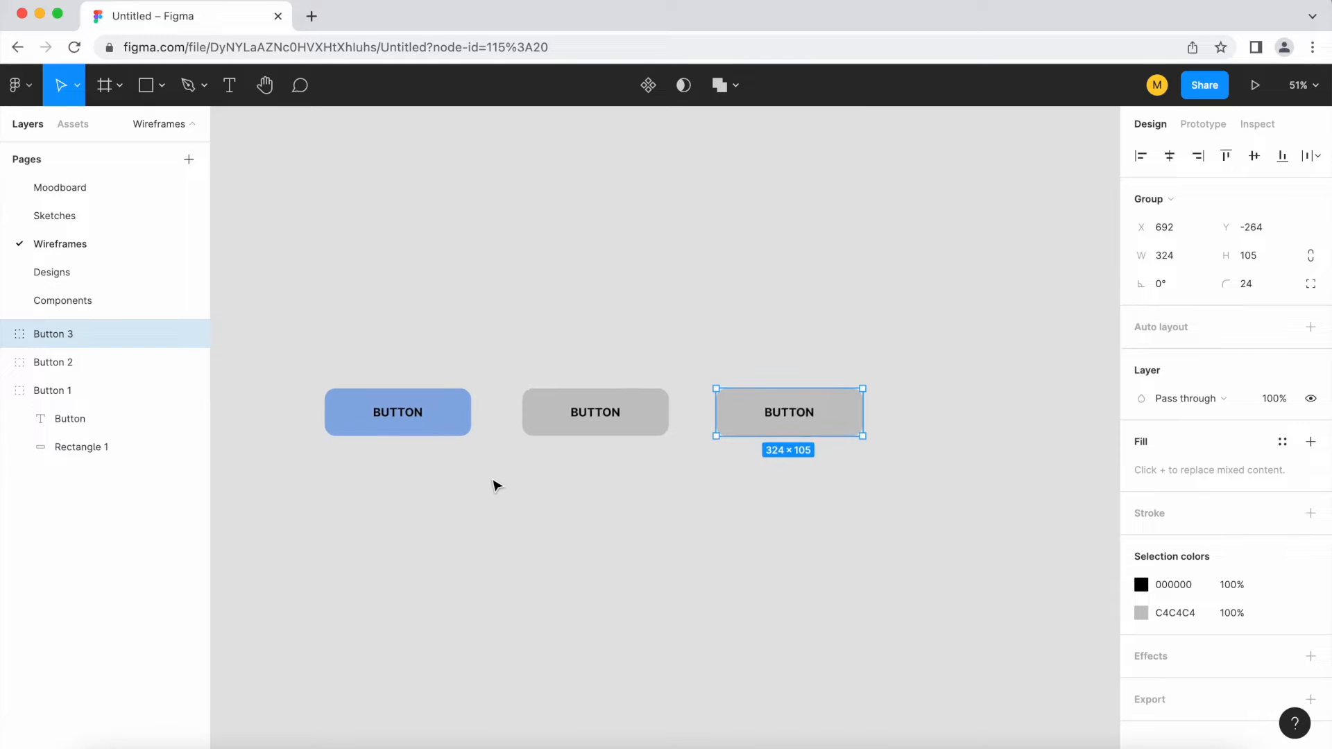
click(417, 403)
click(537, 404)
click(833, 416)
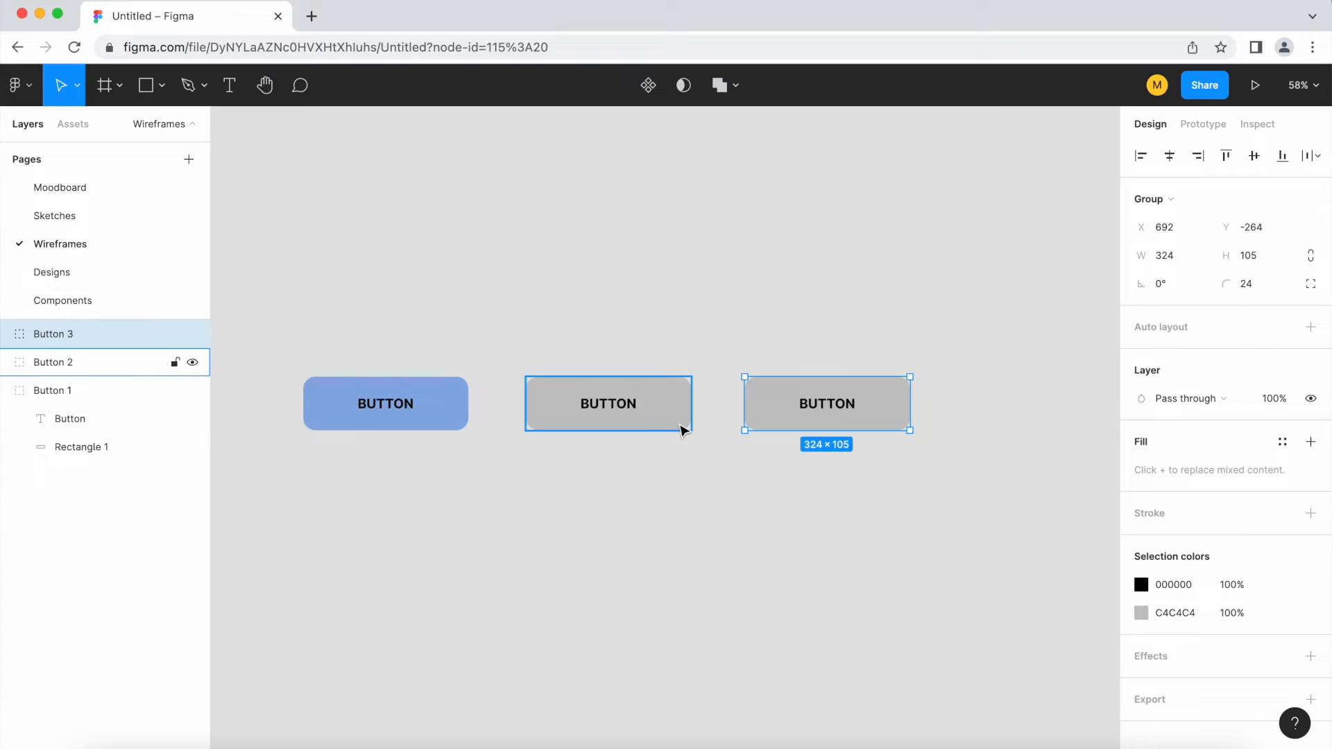
Delete the two grey button copies, Button 2 and Button 3
scroll(428, 509, up, 1)
drag(1006, 489, 633, 315)
key(Delete)
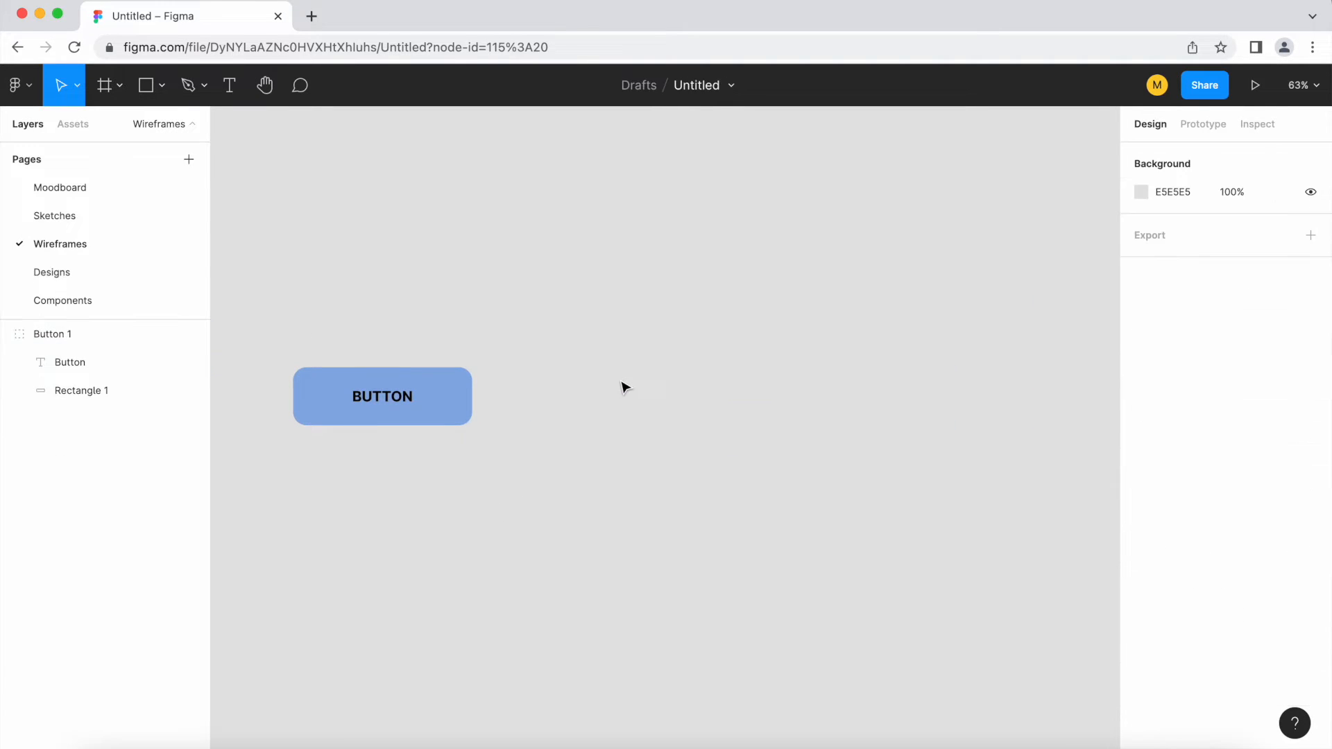
Convert the blue Button 1 group into a component
scroll(344, 458, up, 3)
click(351, 374)
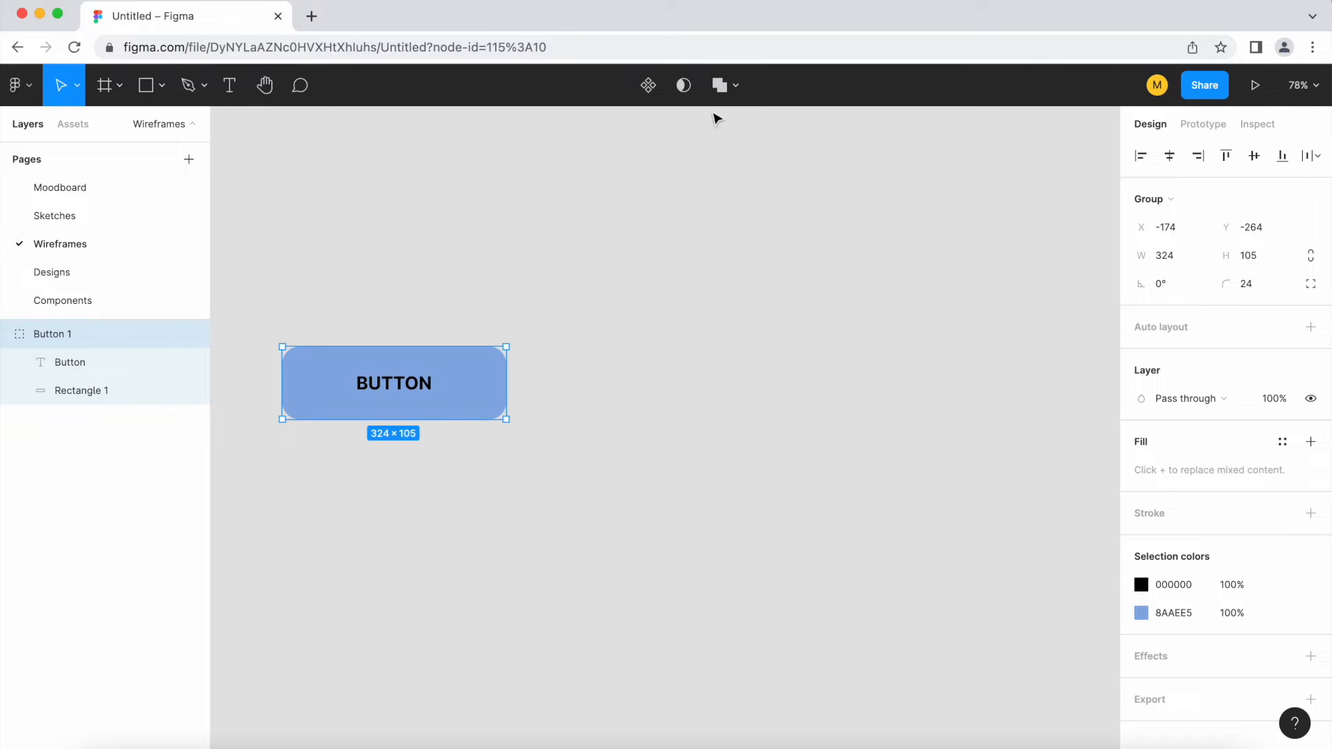
click(648, 86)
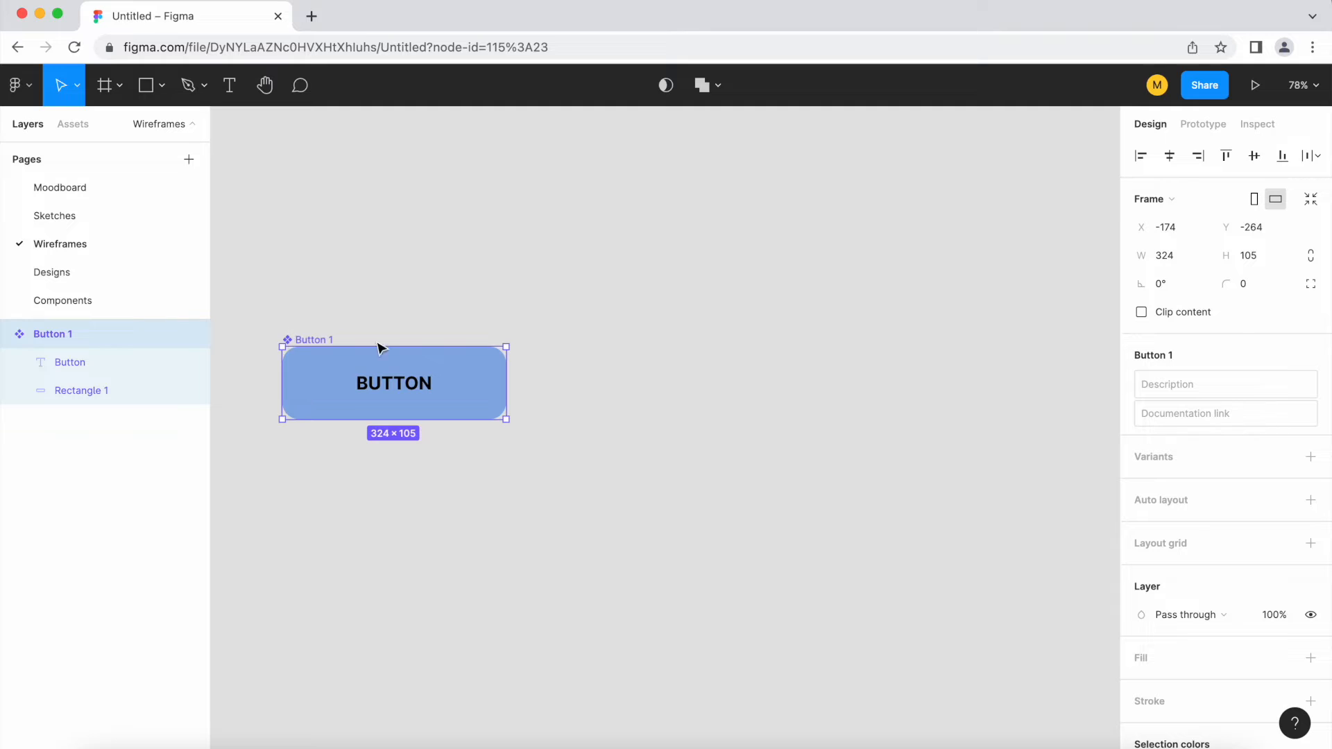
Duplicate the Button 1 component to place two instances in a row to its right
scroll(267, 357, up, 3)
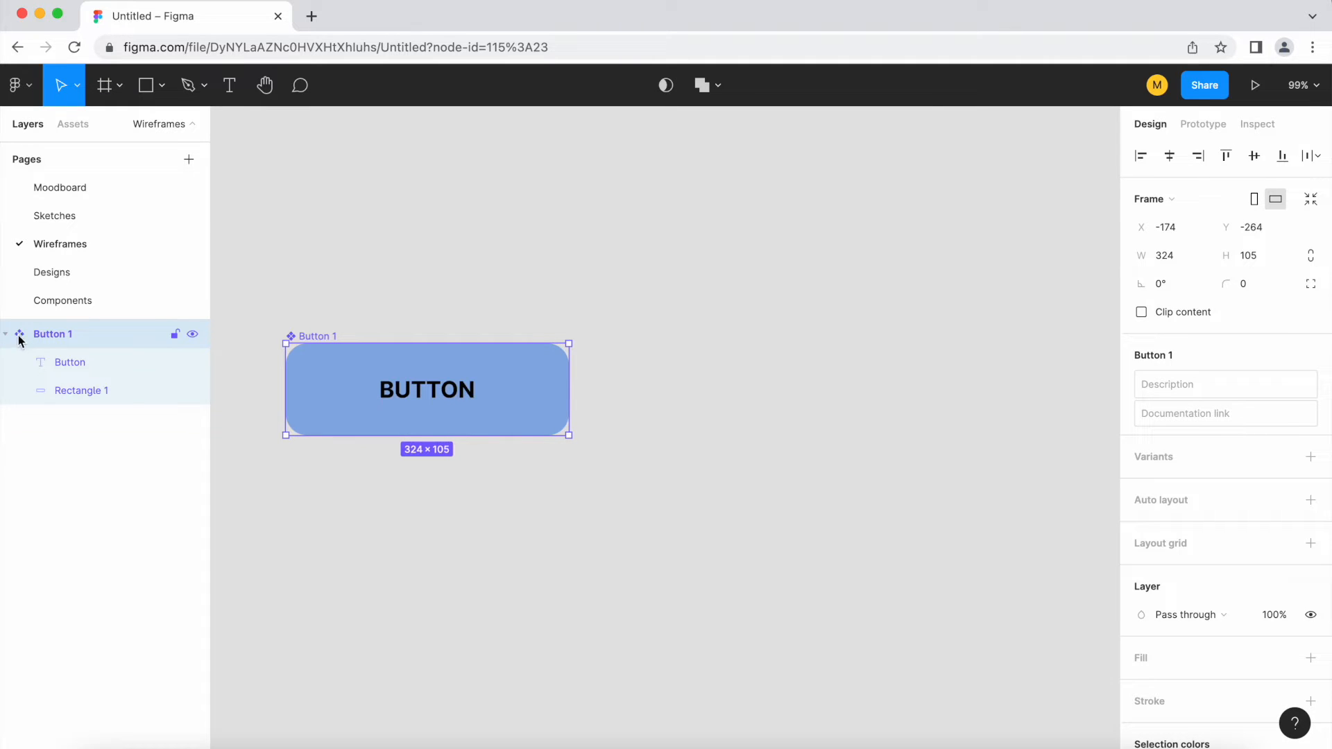
scroll(277, 534, down, 5)
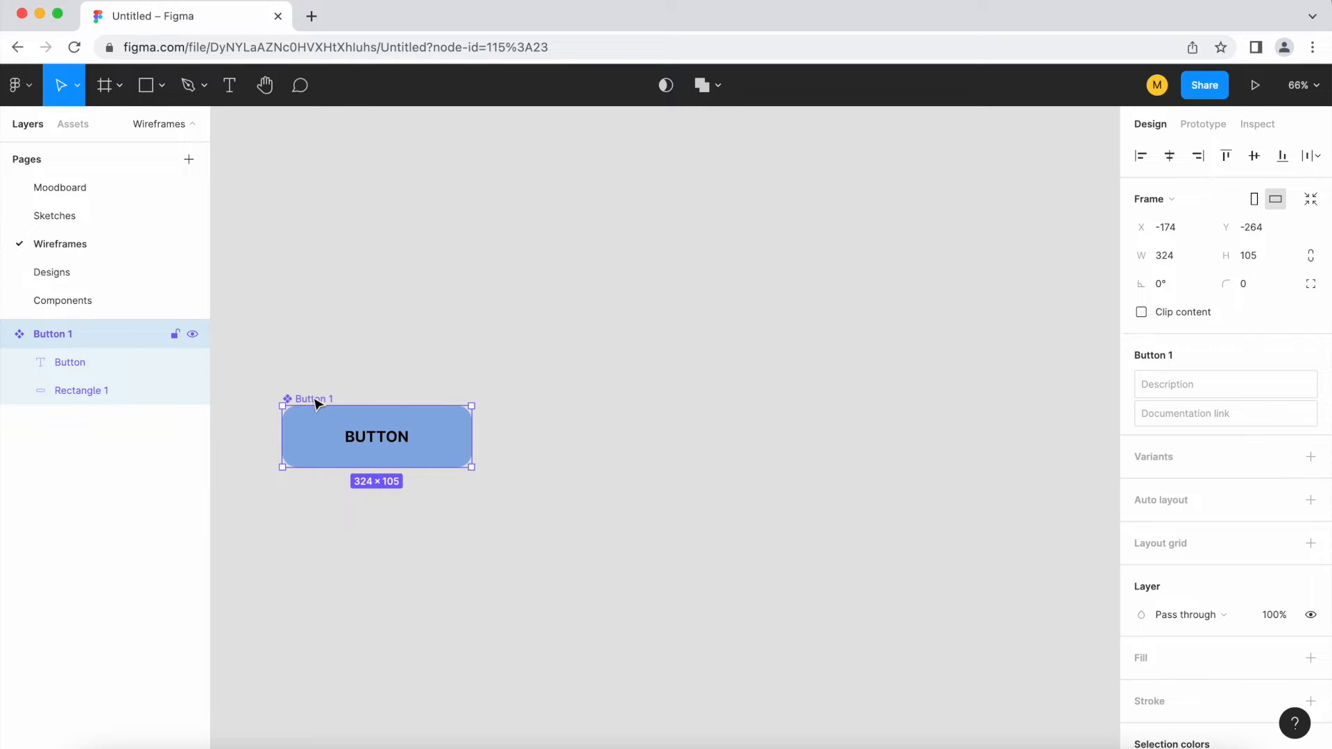
drag(316, 404, 945, 447)
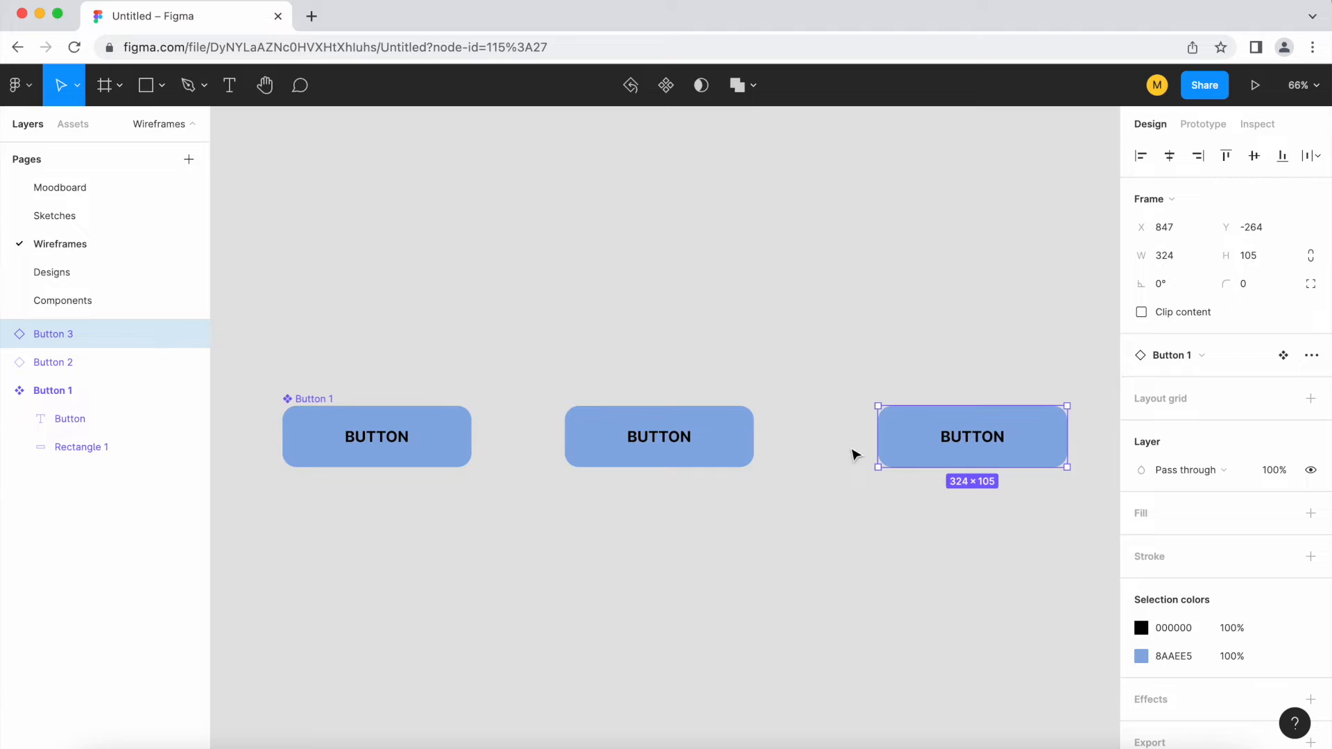
Change the fill of the rectangle in the main Button 1 component to purple A28AE5
scroll(675, 479, down, 2)
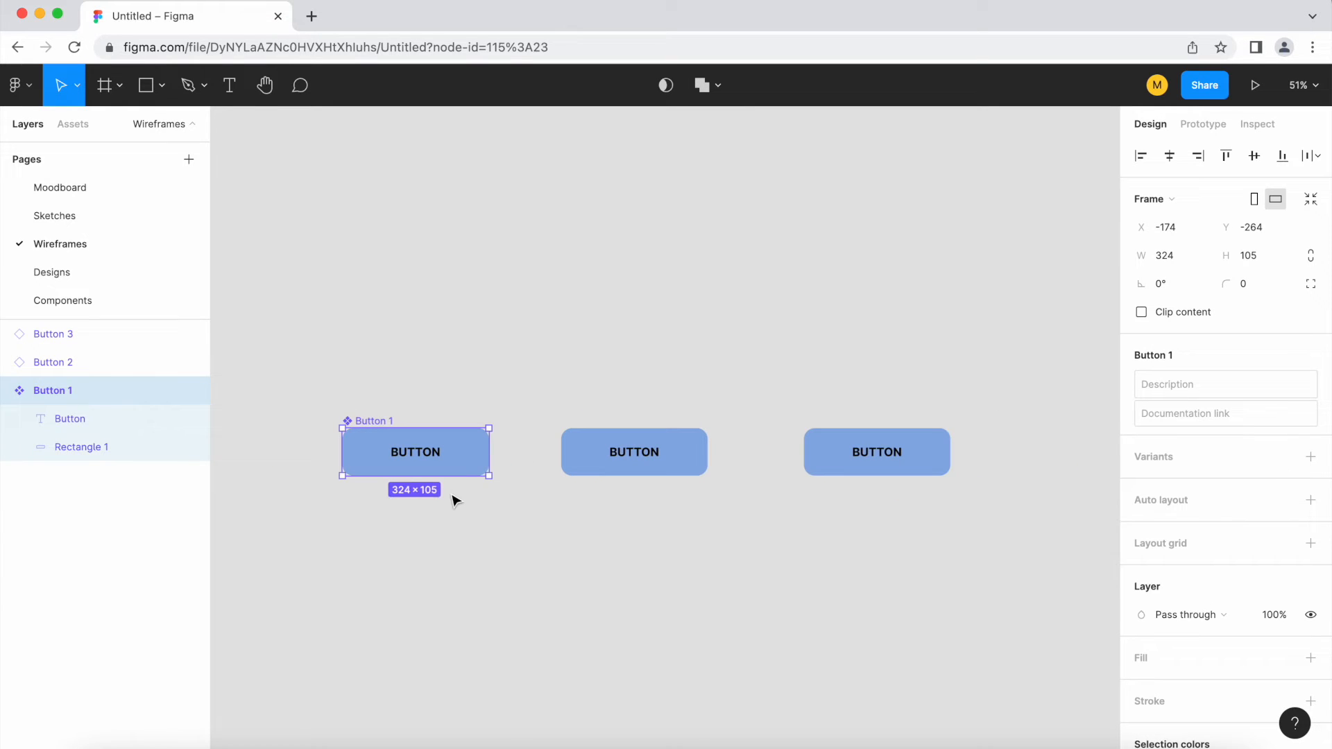
scroll(455, 499, up, 1)
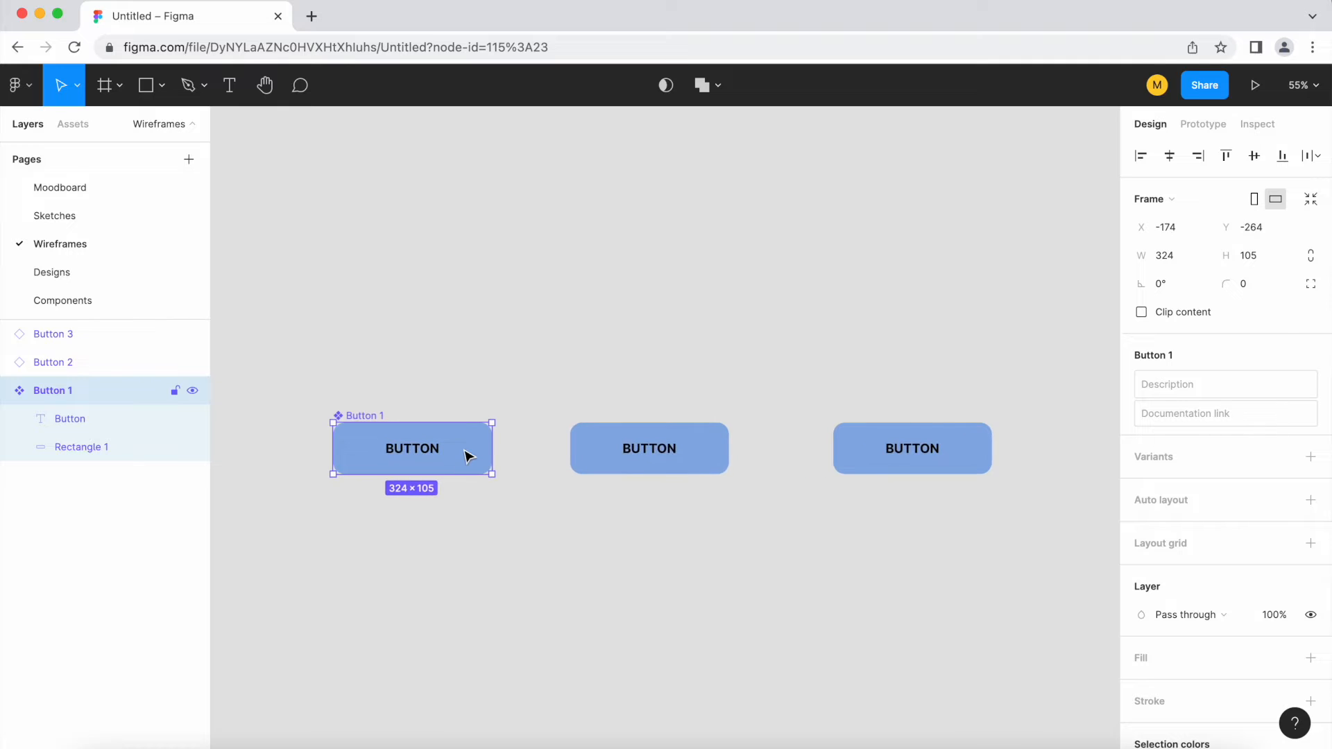
double_click(458, 461)
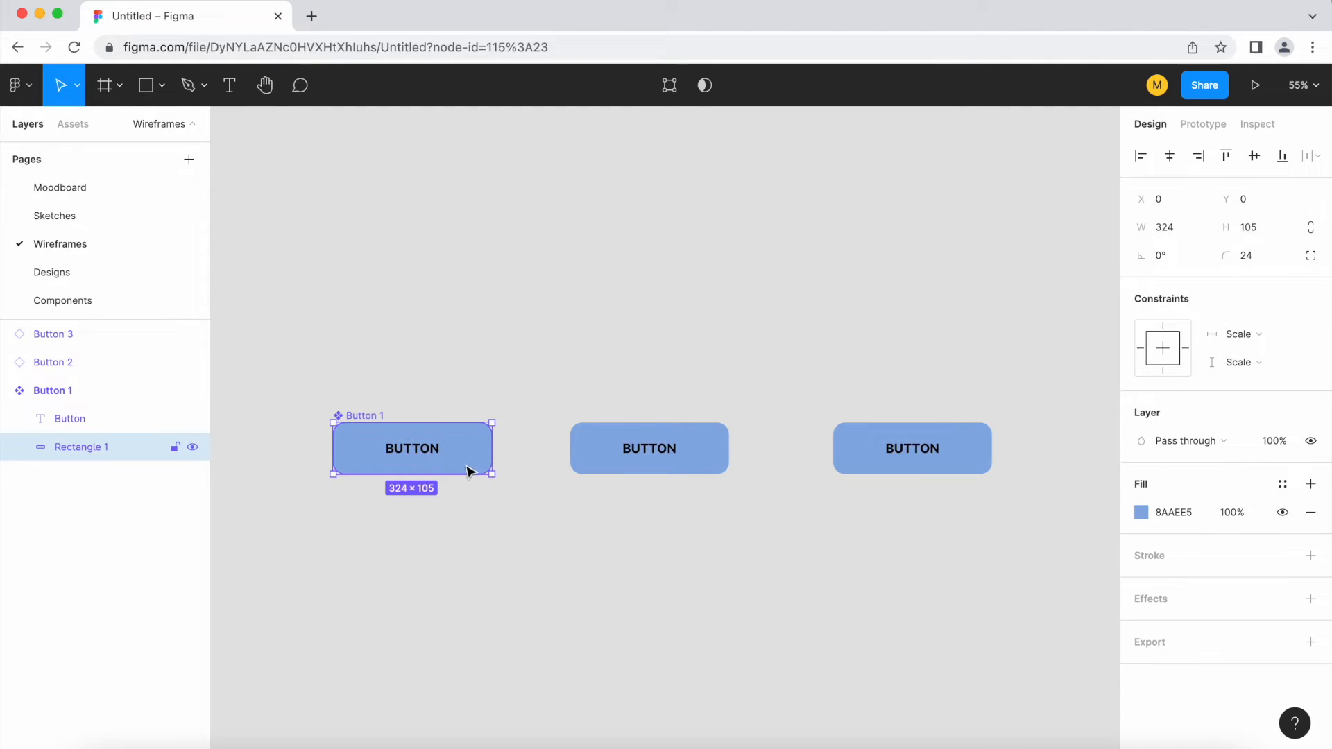
scroll(409, 493, up, 2)
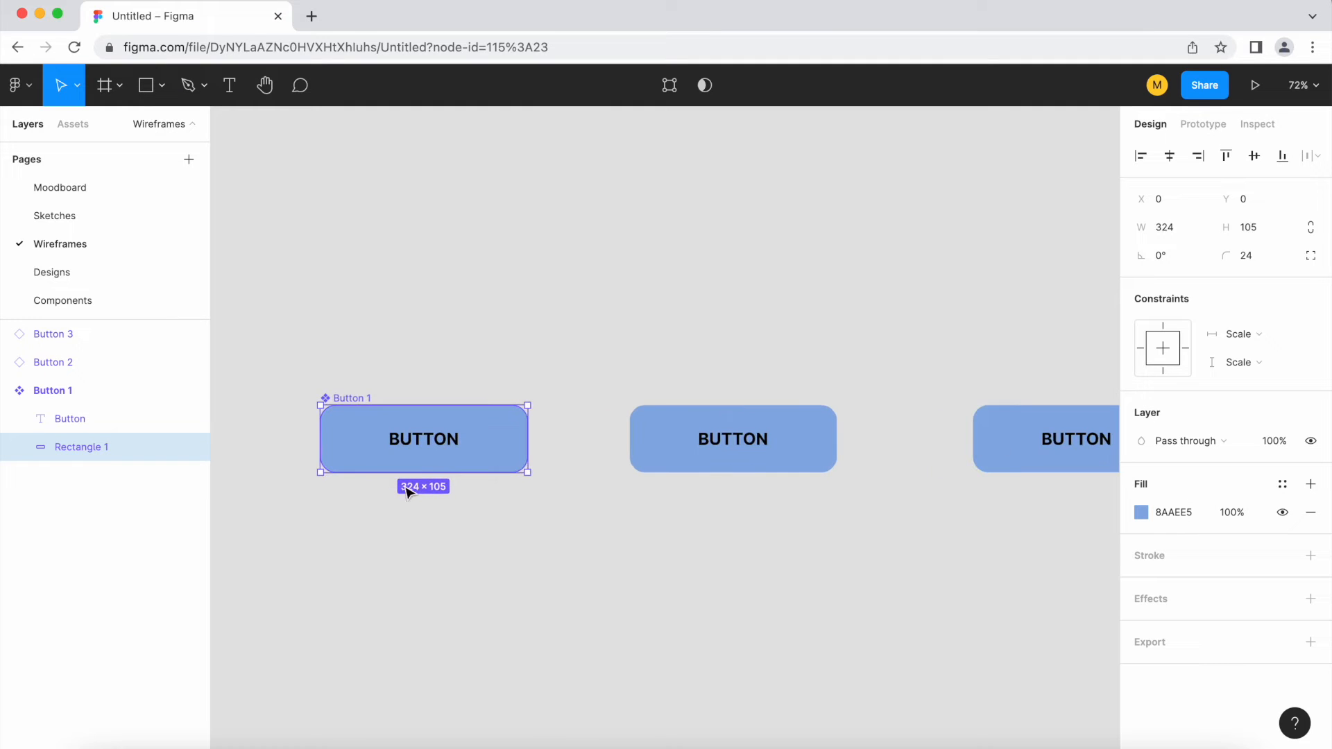
click(1141, 512)
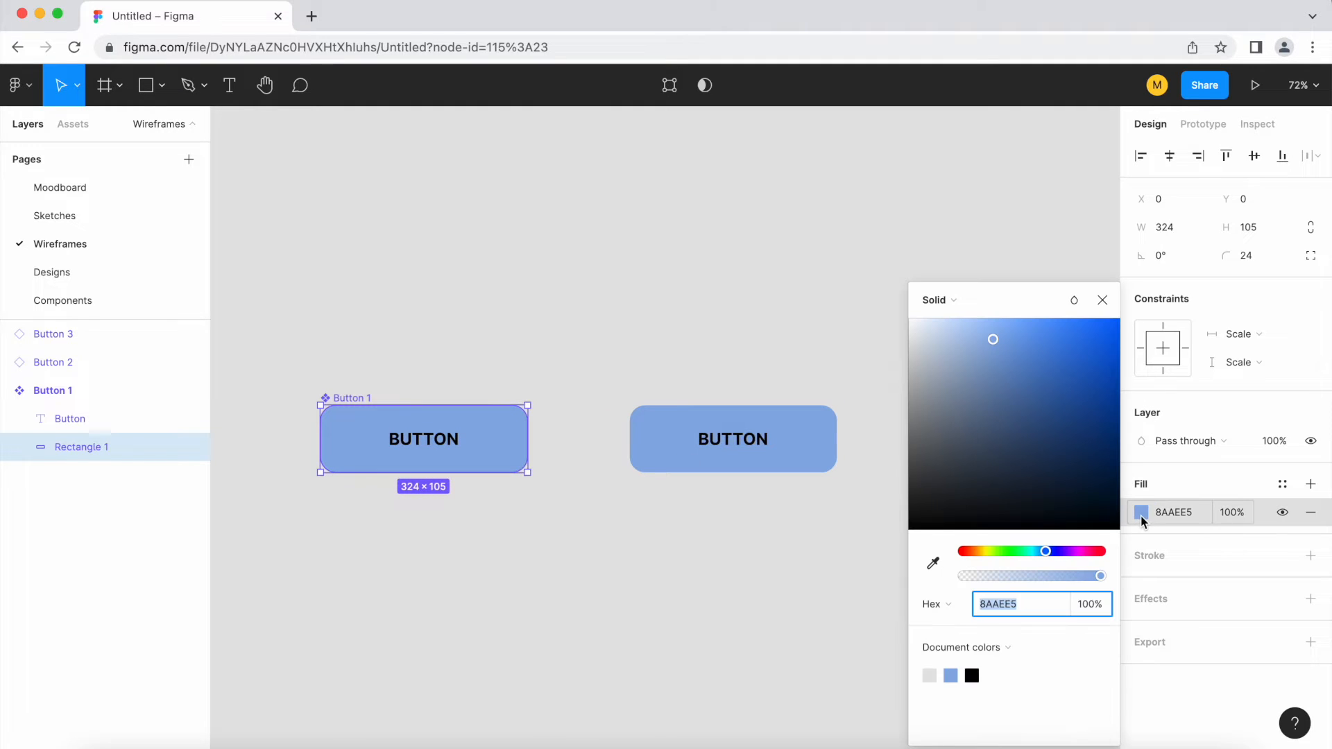
drag(1043, 554, 1062, 554)
scroll(430, 521, down, 3)
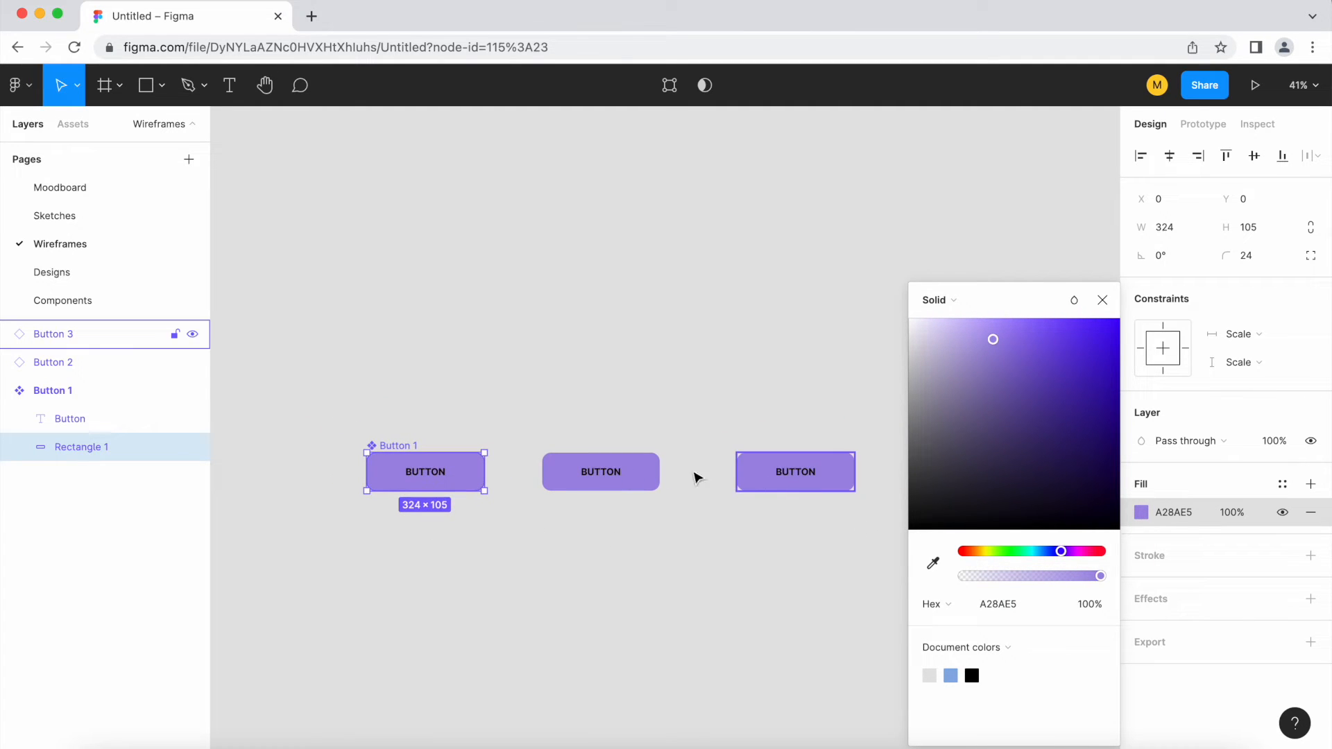
click(1103, 299)
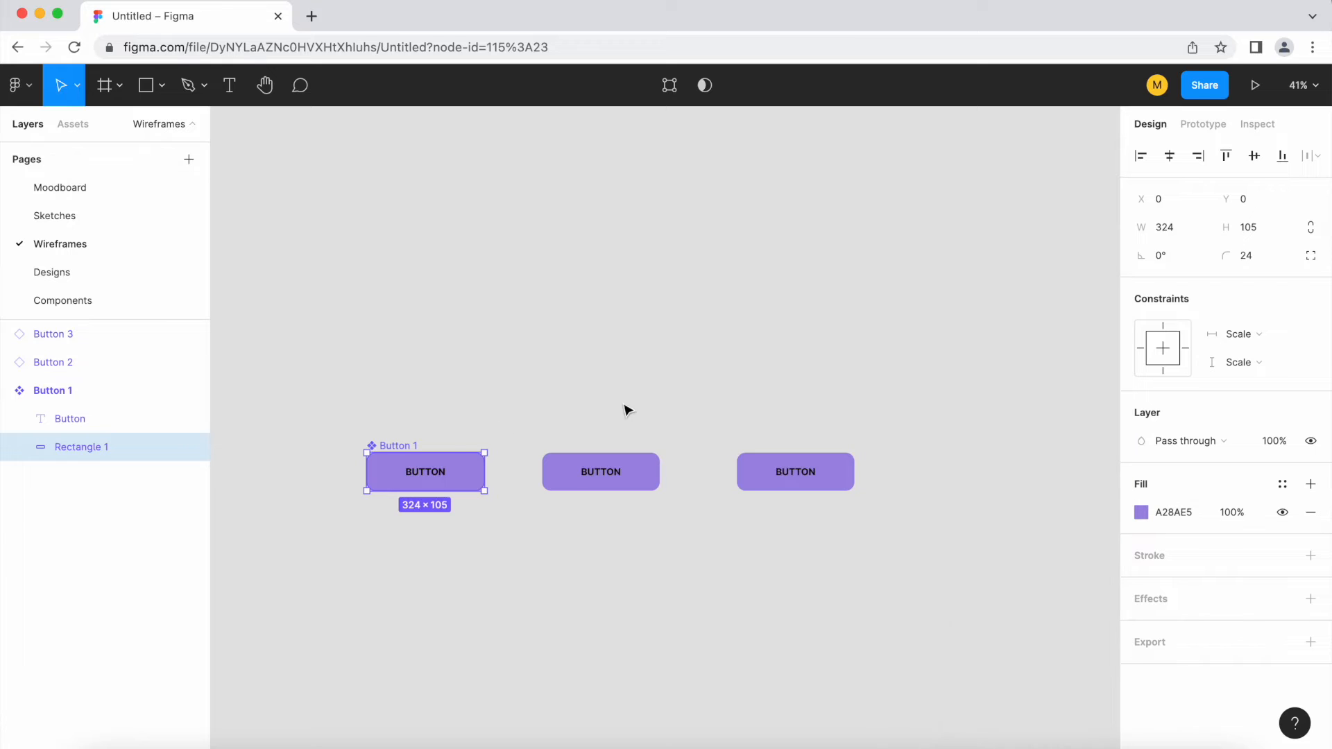
Set the font weight of the main Button 1 component's label to Medium
scroll(446, 470, up, 3)
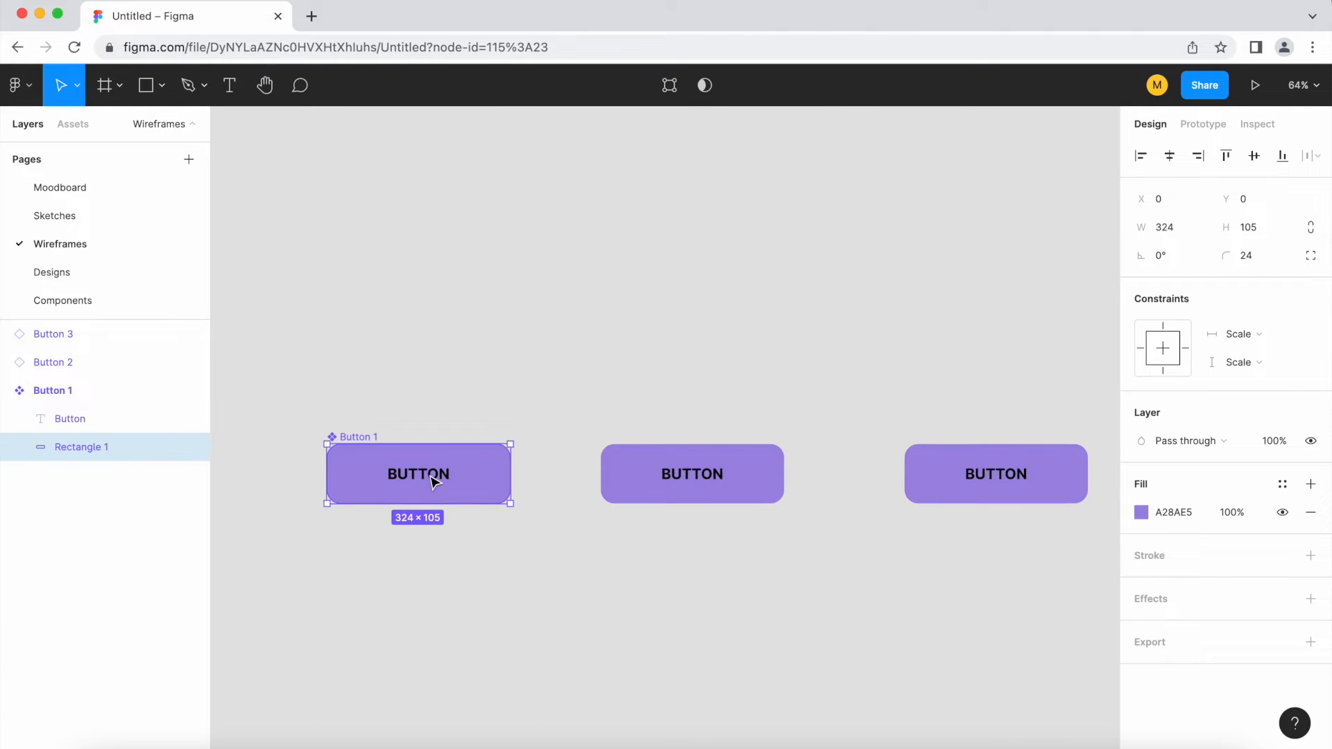
double_click(431, 478)
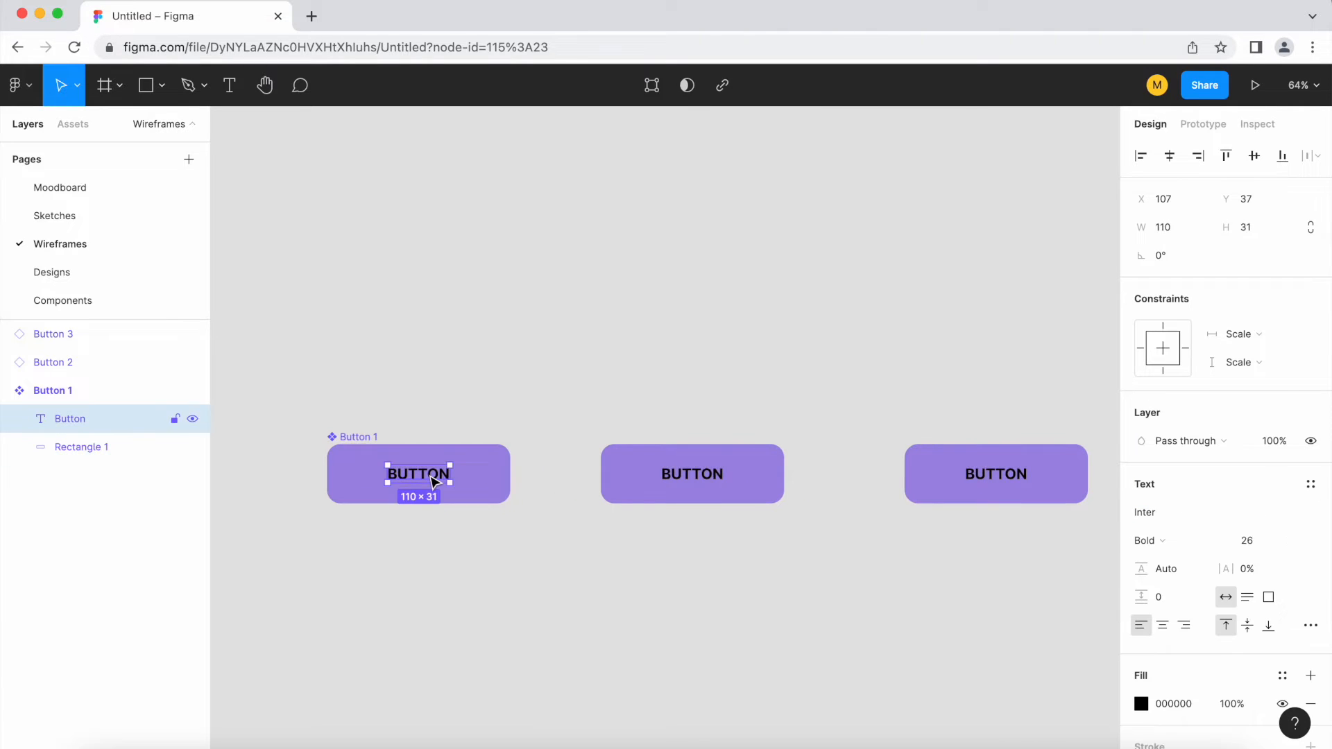
click(1173, 544)
click(1186, 498)
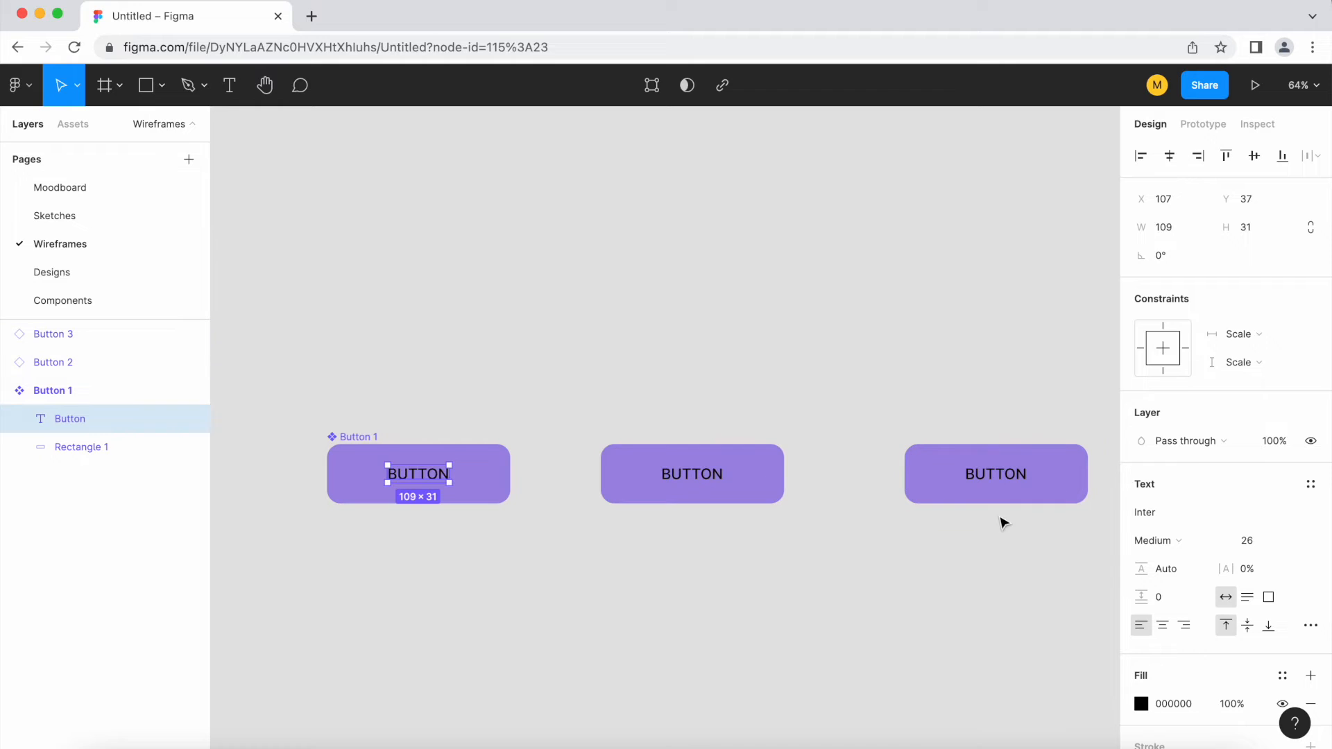
click(942, 607)
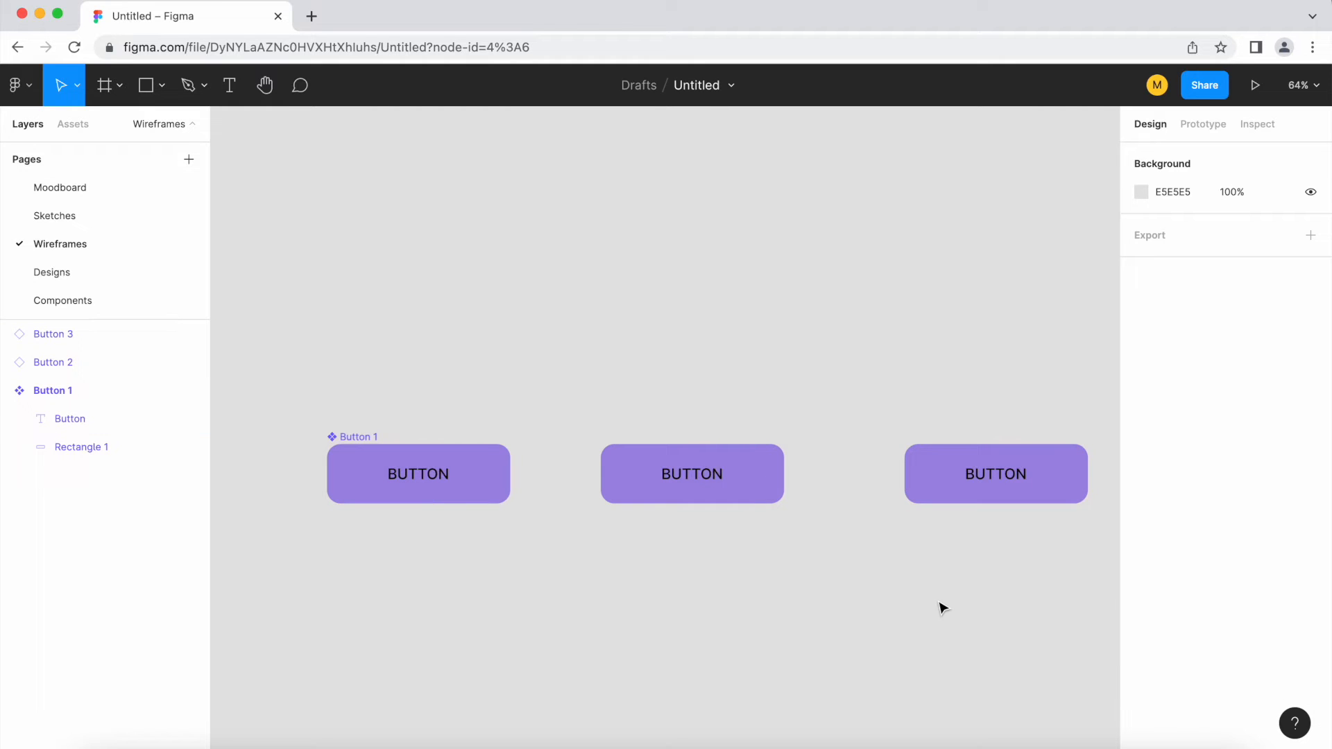
Replace the label text of the Button 3 instance with UPDATED
click(693, 493)
scroll(553, 550, down, 1)
scroll(553, 550, down, 1)
scroll(900, 538, up, 2)
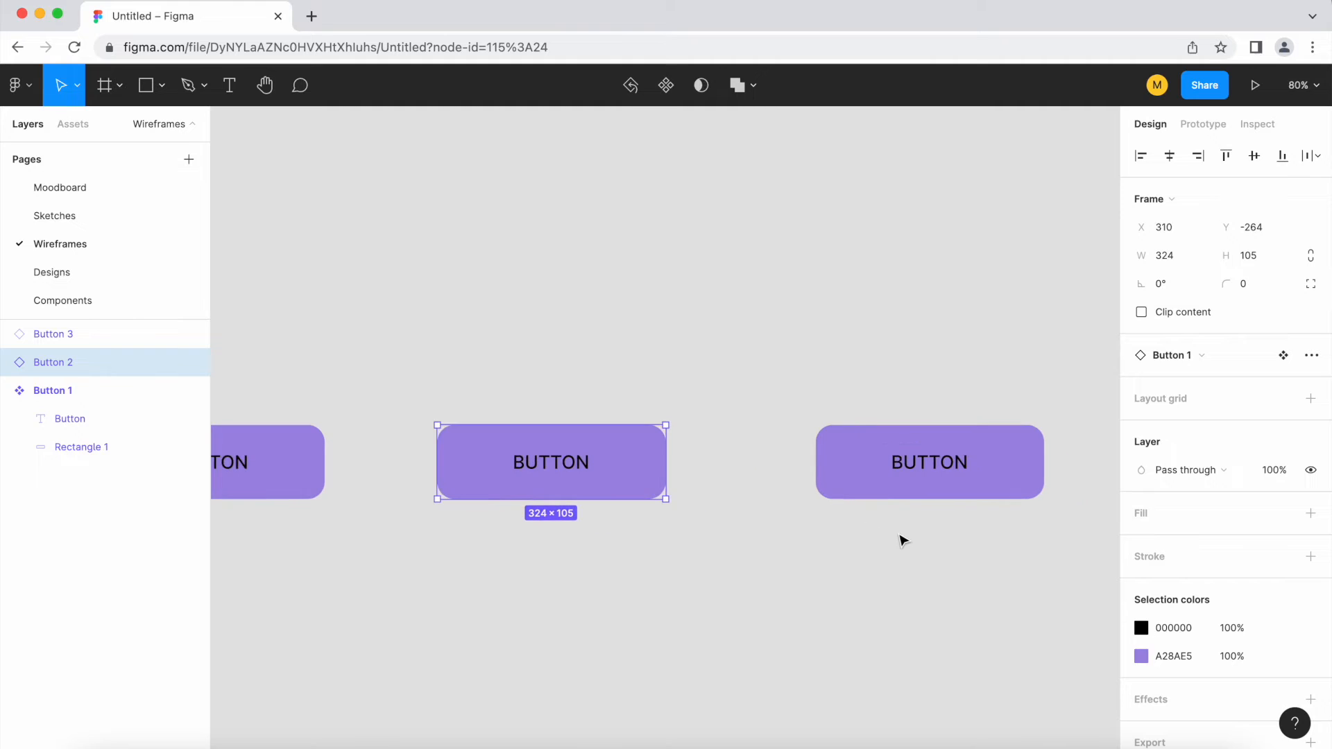
scroll(646, 517, down, 1)
click(922, 481)
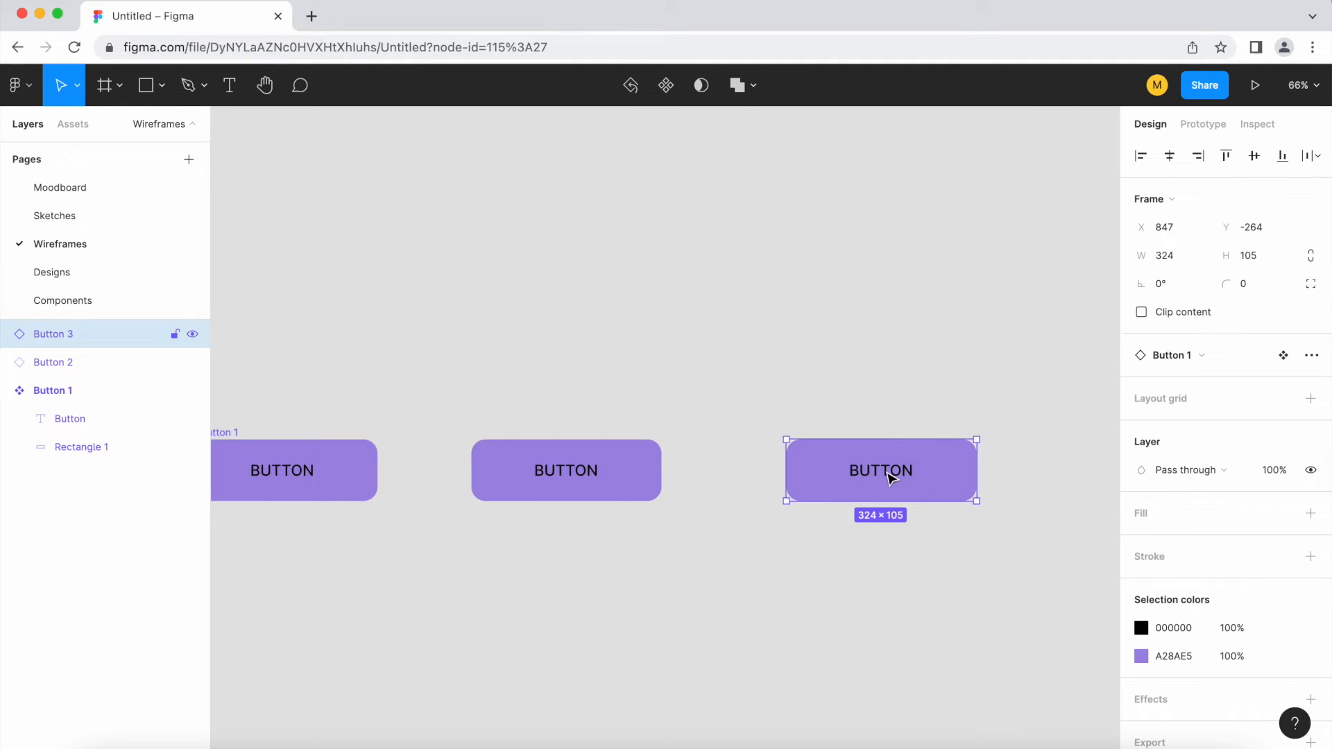
double_click(891, 477)
double_click(893, 473)
text(UPDATED)
key(Escape)
click(912, 532)
click(951, 499)
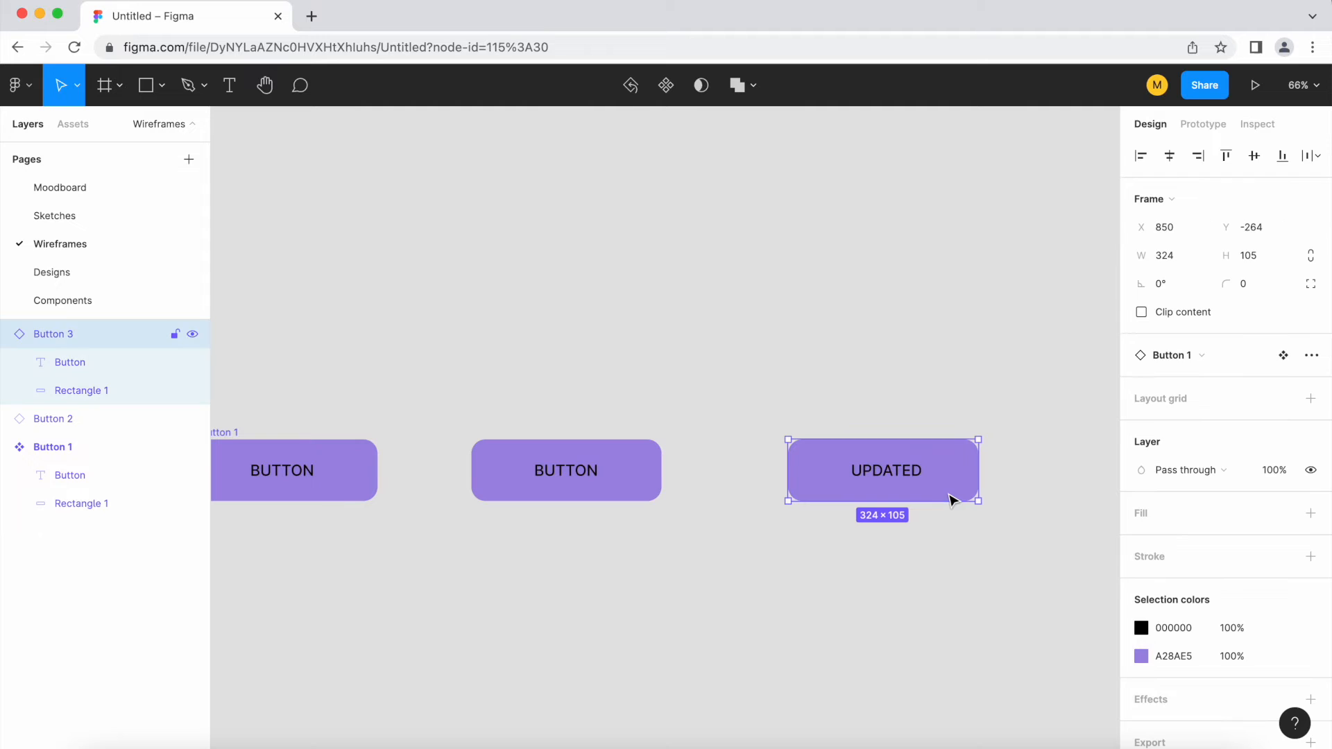
Set the font weight of the UPDATED label in the Button 3 instance to Extra Bold
double_click(901, 477)
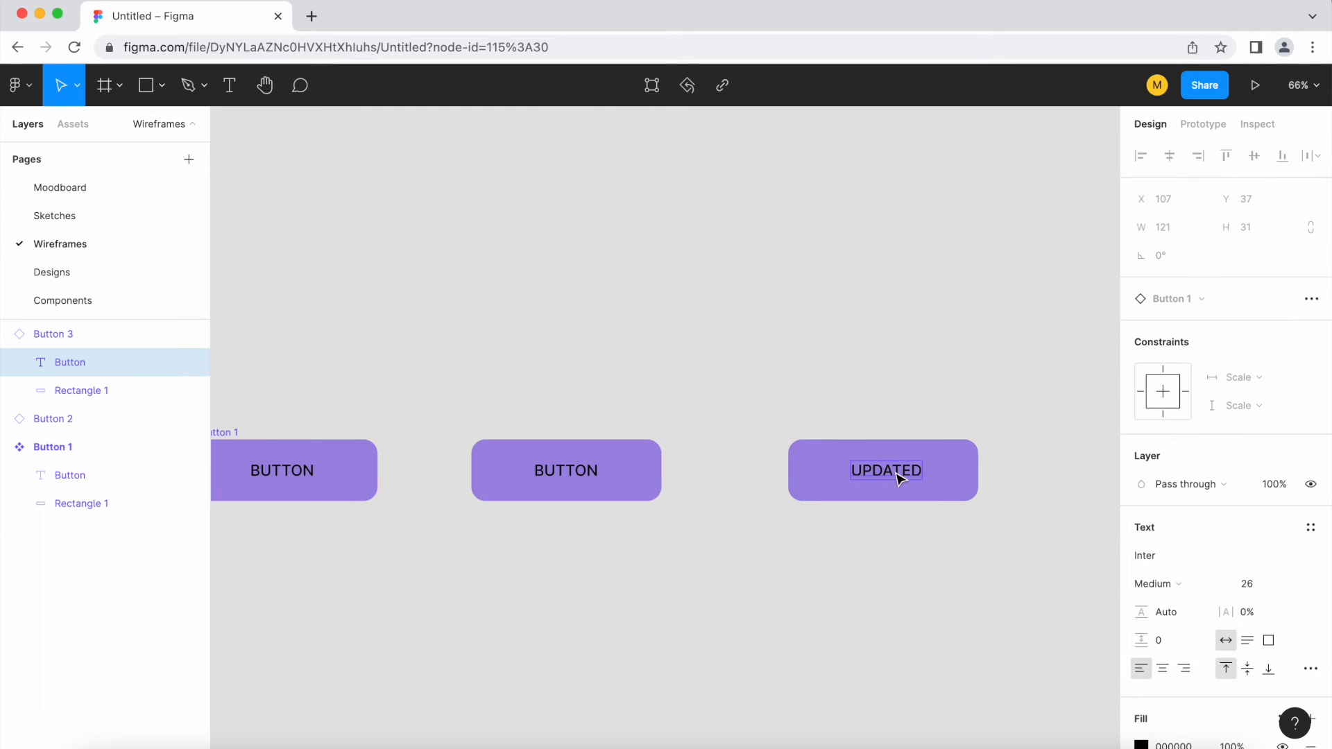
click(1168, 584)
click(1182, 648)
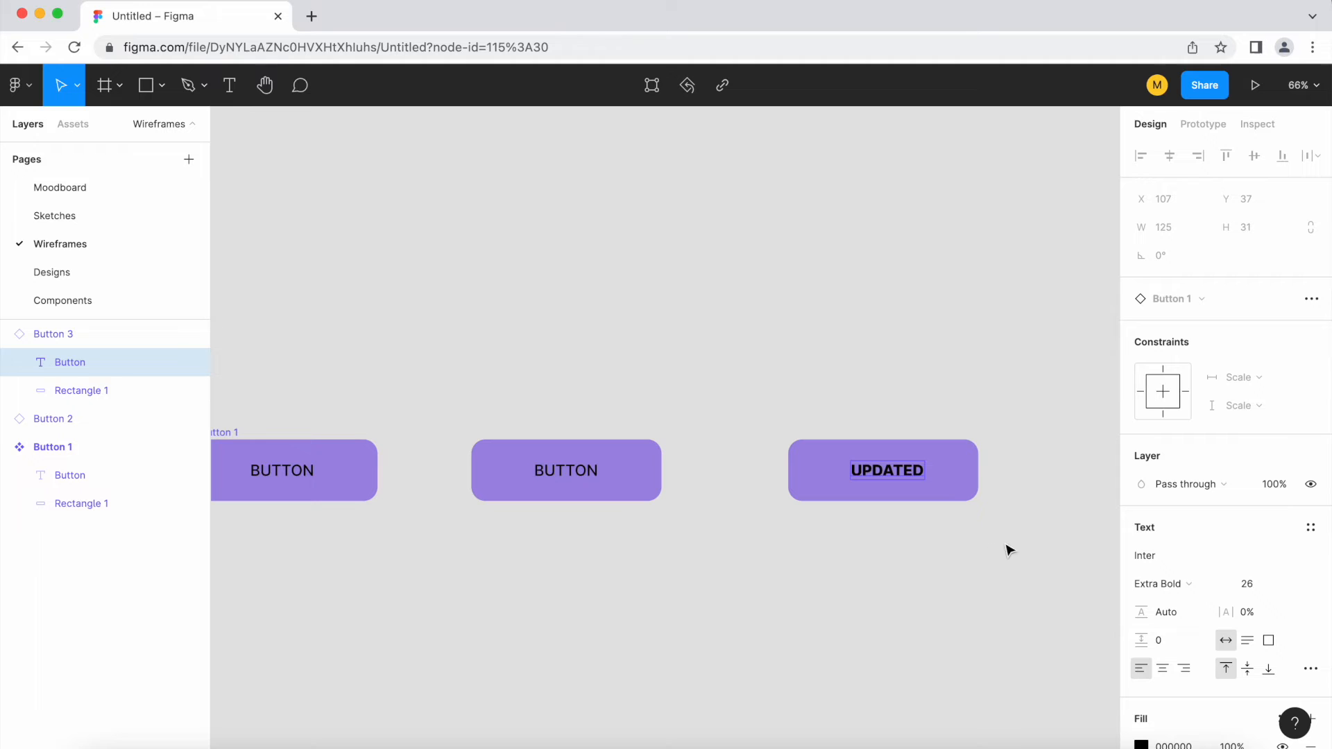
Override the rectangle fill of the Button 3 instance with teal 4C92A8
click(971, 465)
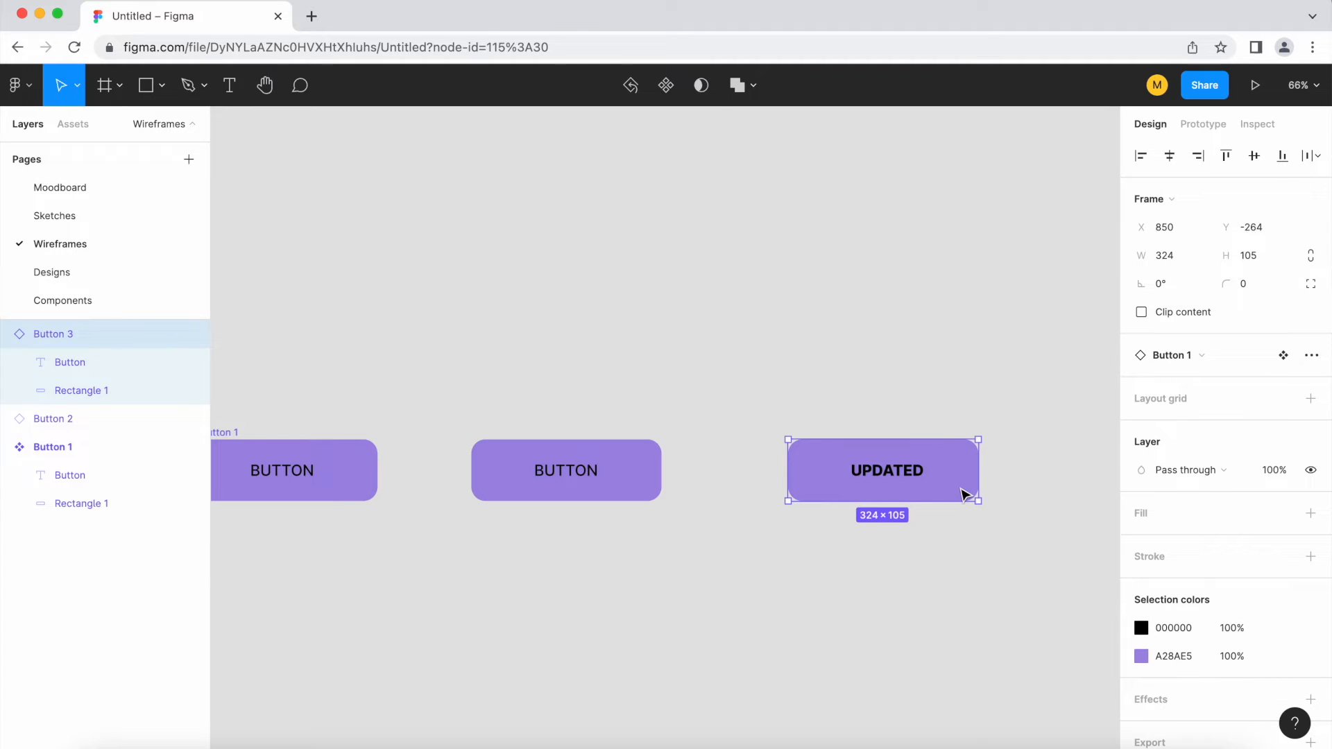
double_click(964, 494)
click(1140, 554)
drag(1076, 466, 1025, 392)
drag(1045, 562, 1033, 559)
click(791, 584)
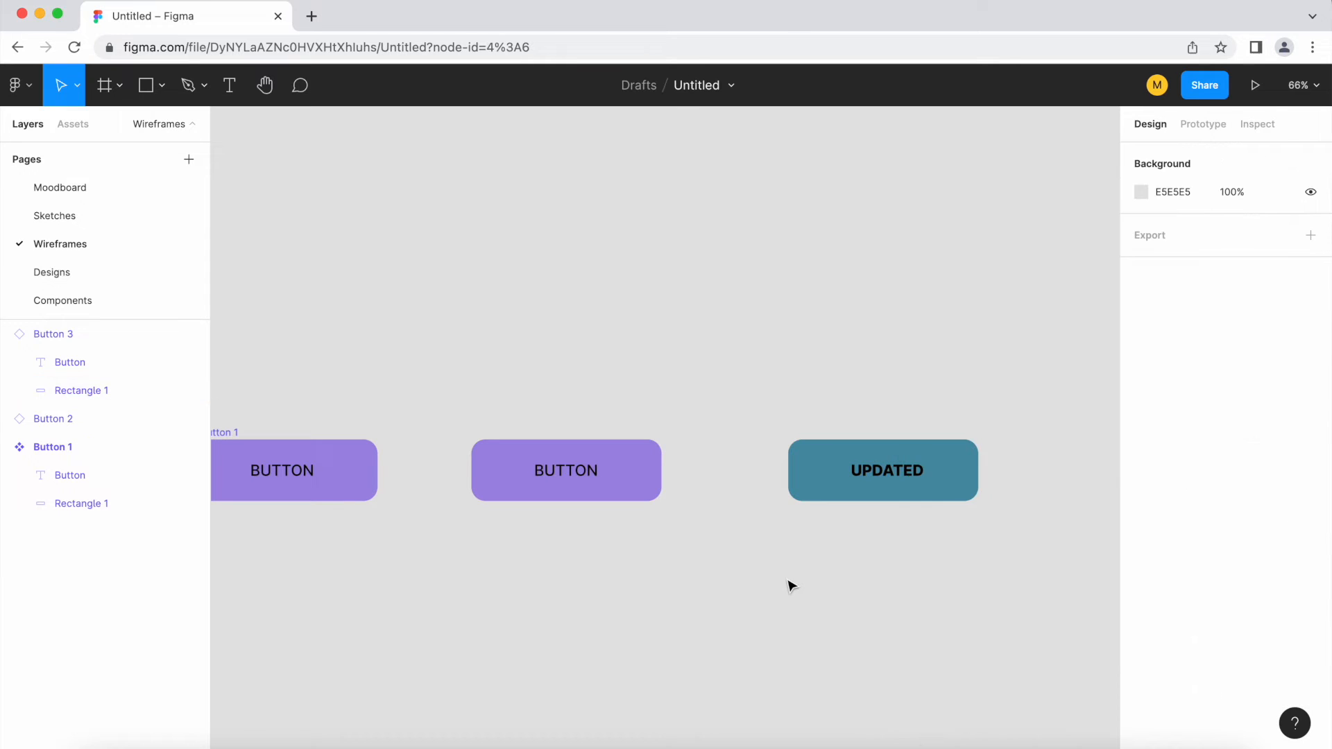
Reset all overrides on the teal Button 3 instance
scroll(929, 582, down, 2)
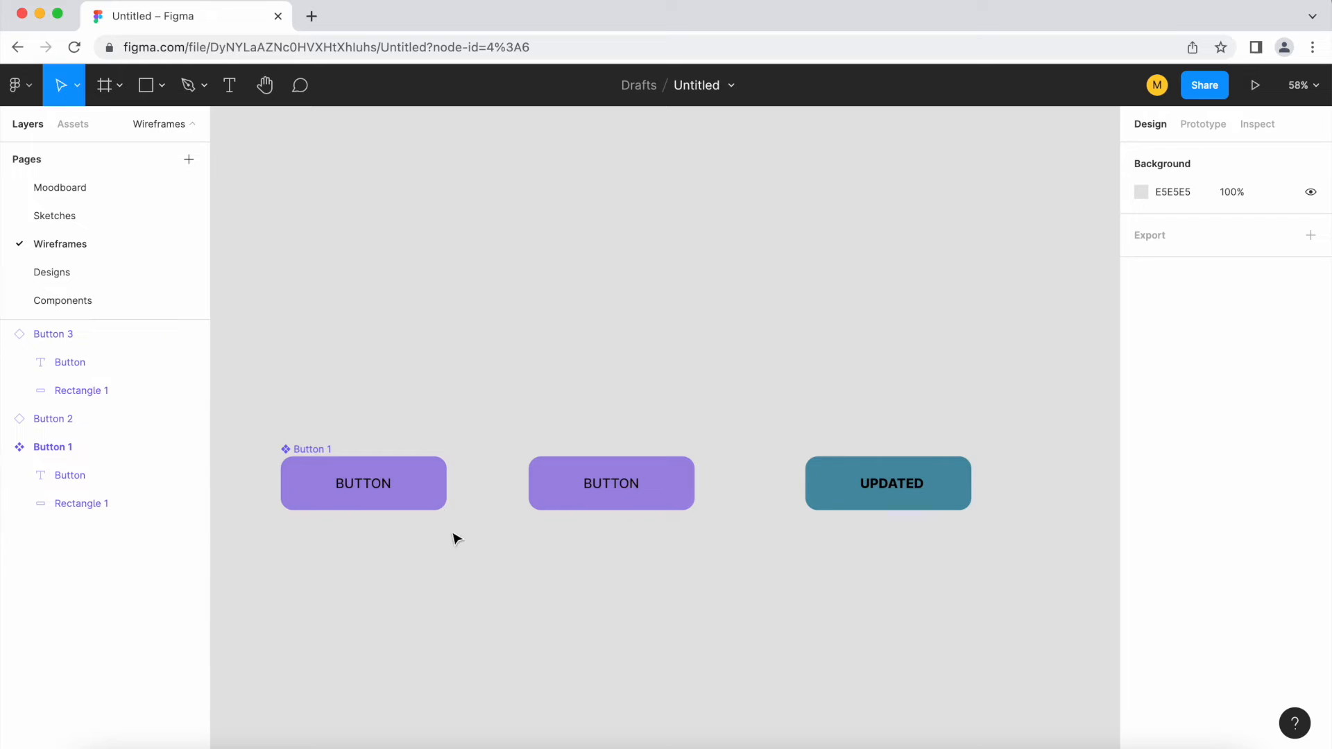
click(904, 502)
right_click(901, 498)
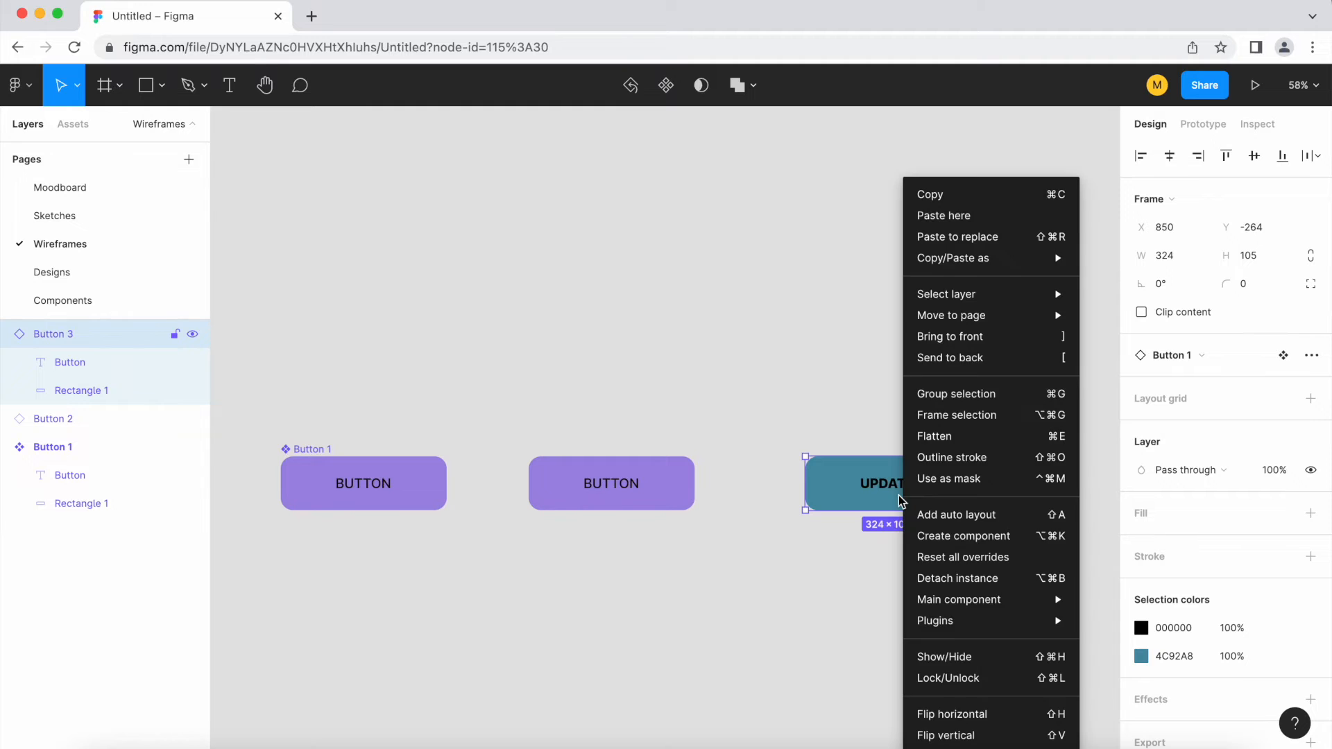
key(Escape)
click(899, 578)
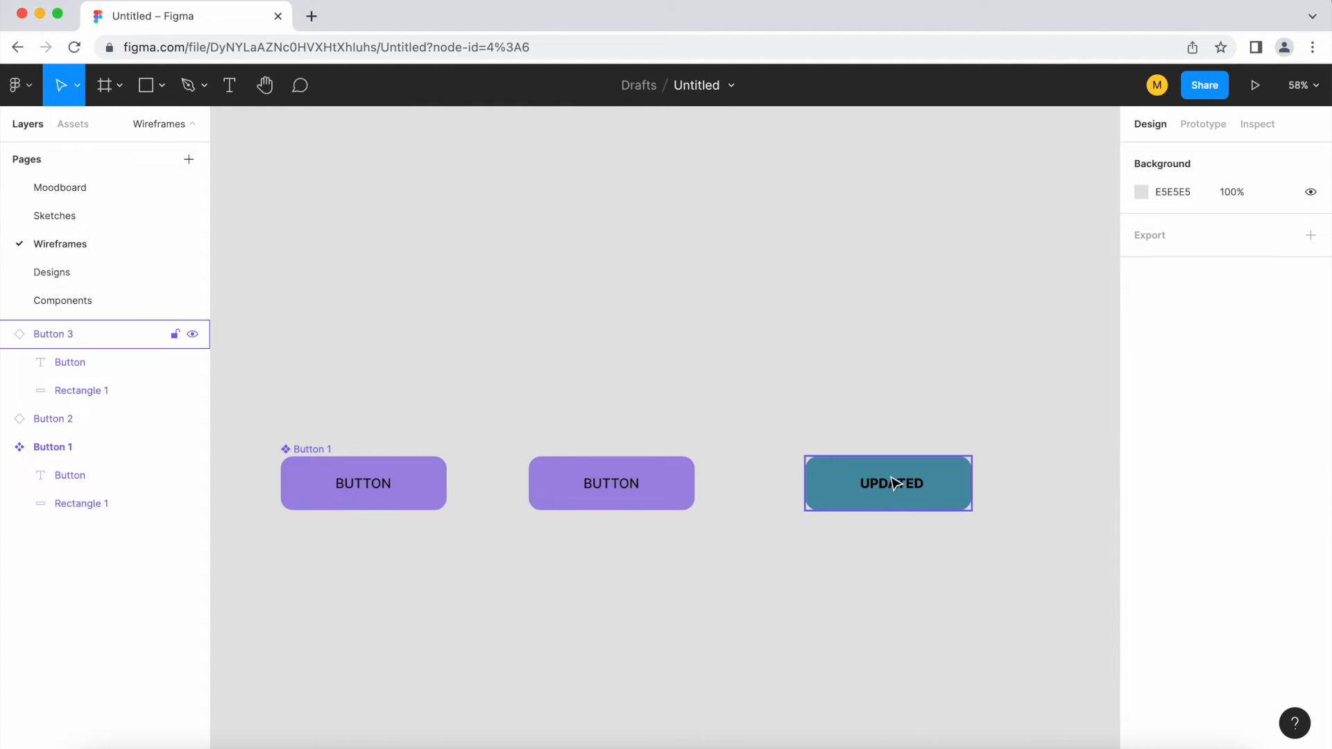
right_click(904, 500)
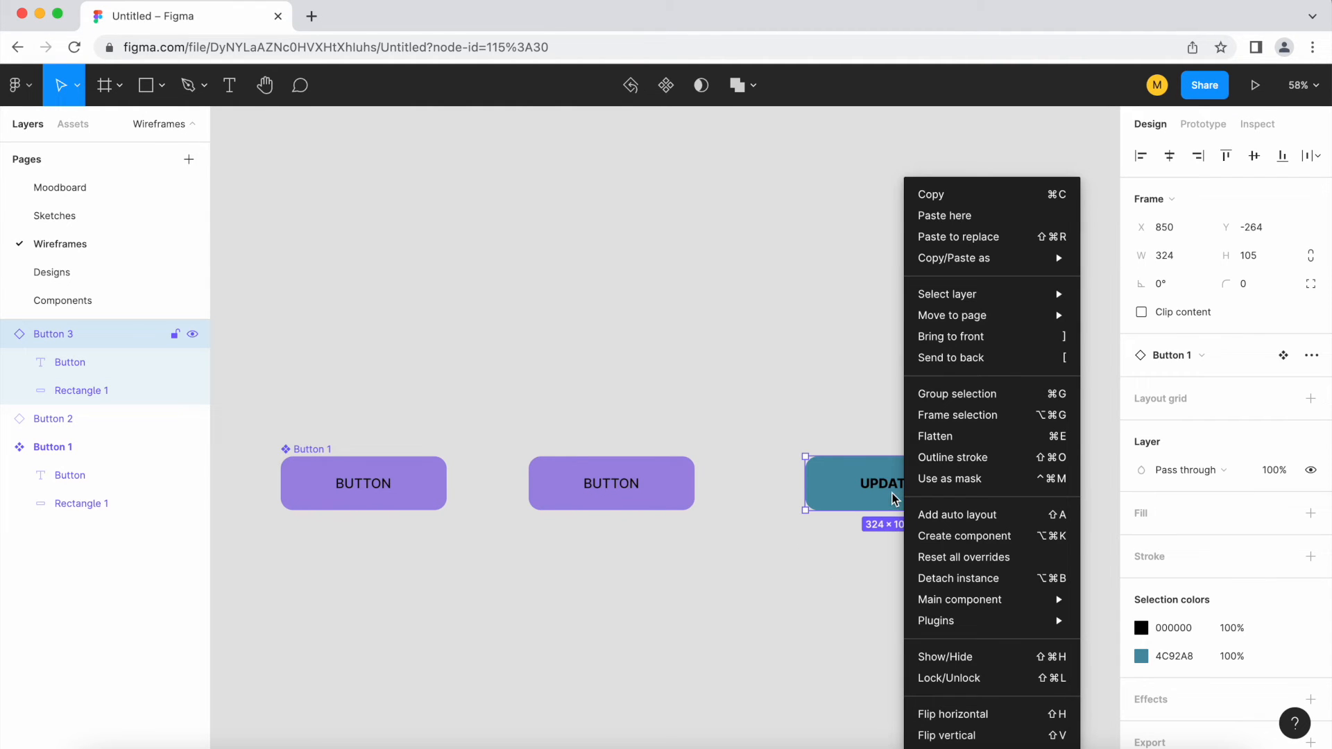
click(1005, 559)
click(797, 603)
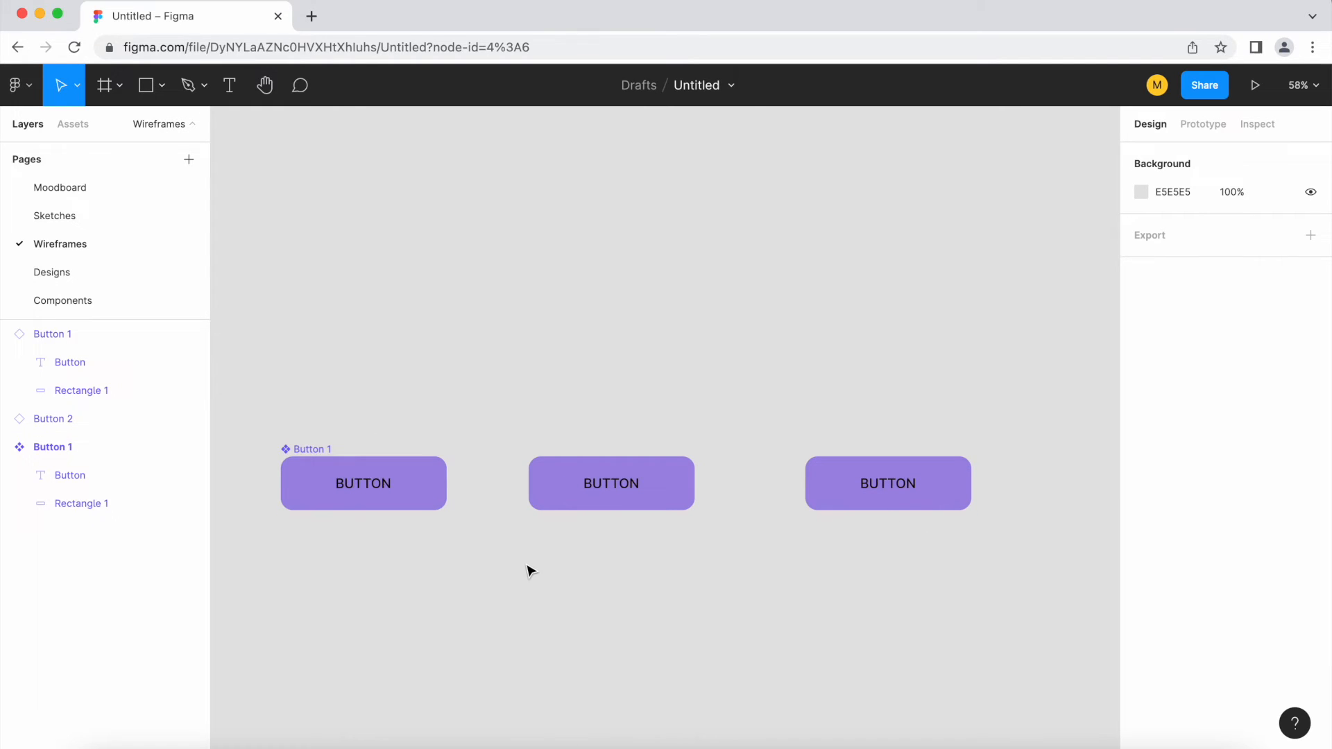
Detach the third button instance from its main component and move it below the row of buttons
scroll(1108, 718, down, 4)
click(769, 493)
click(622, 378)
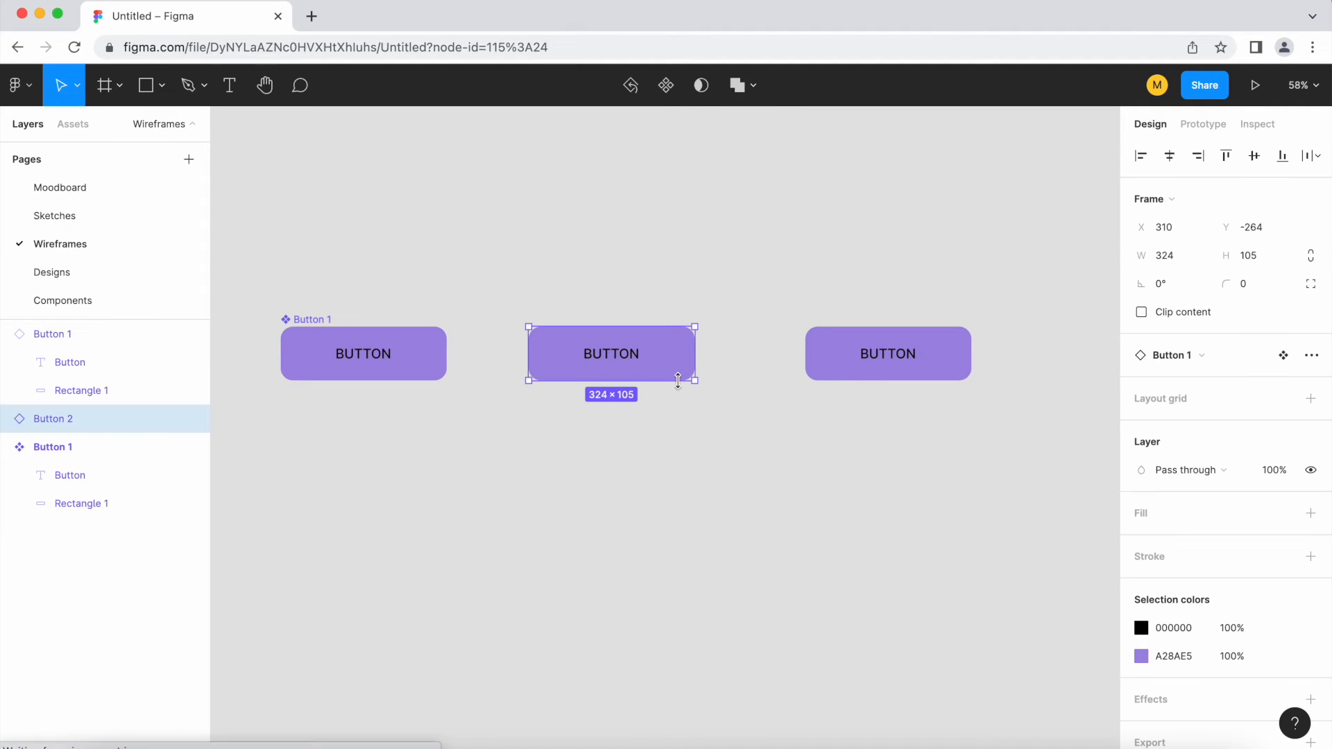
click(862, 375)
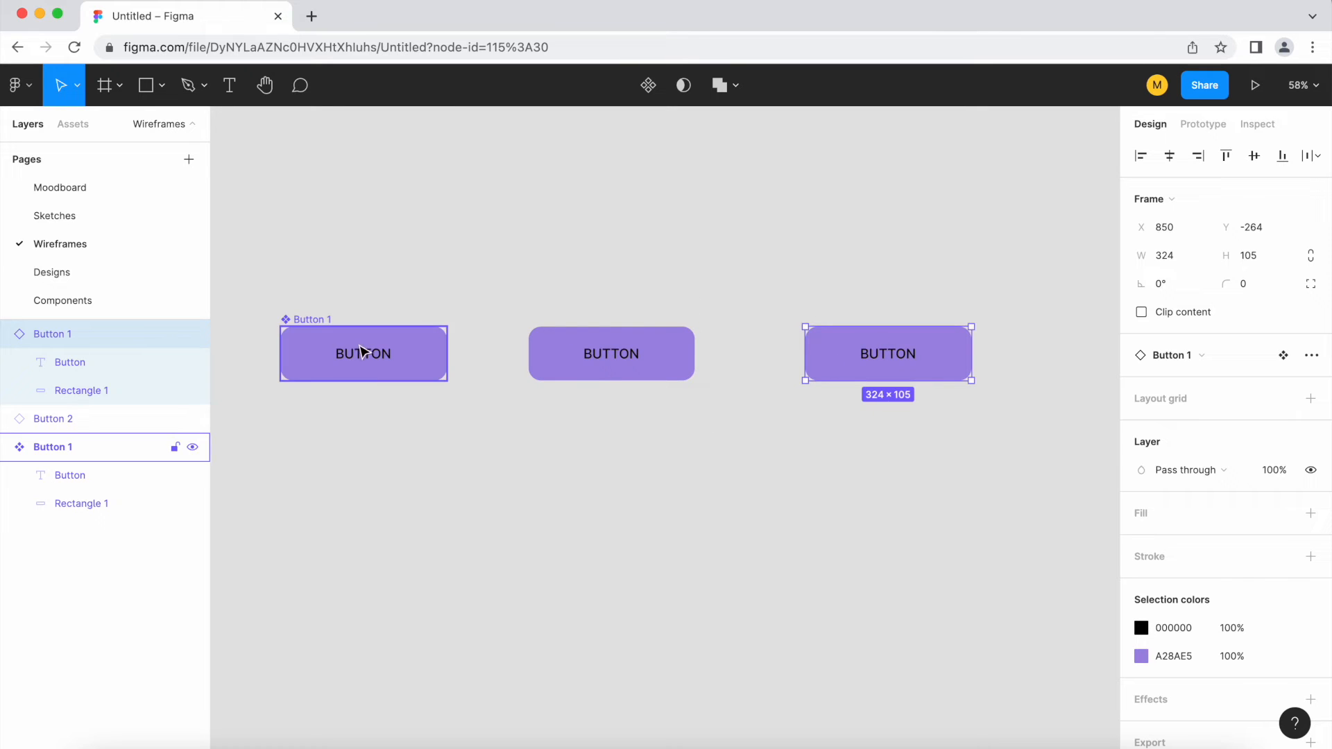
right_click(903, 368)
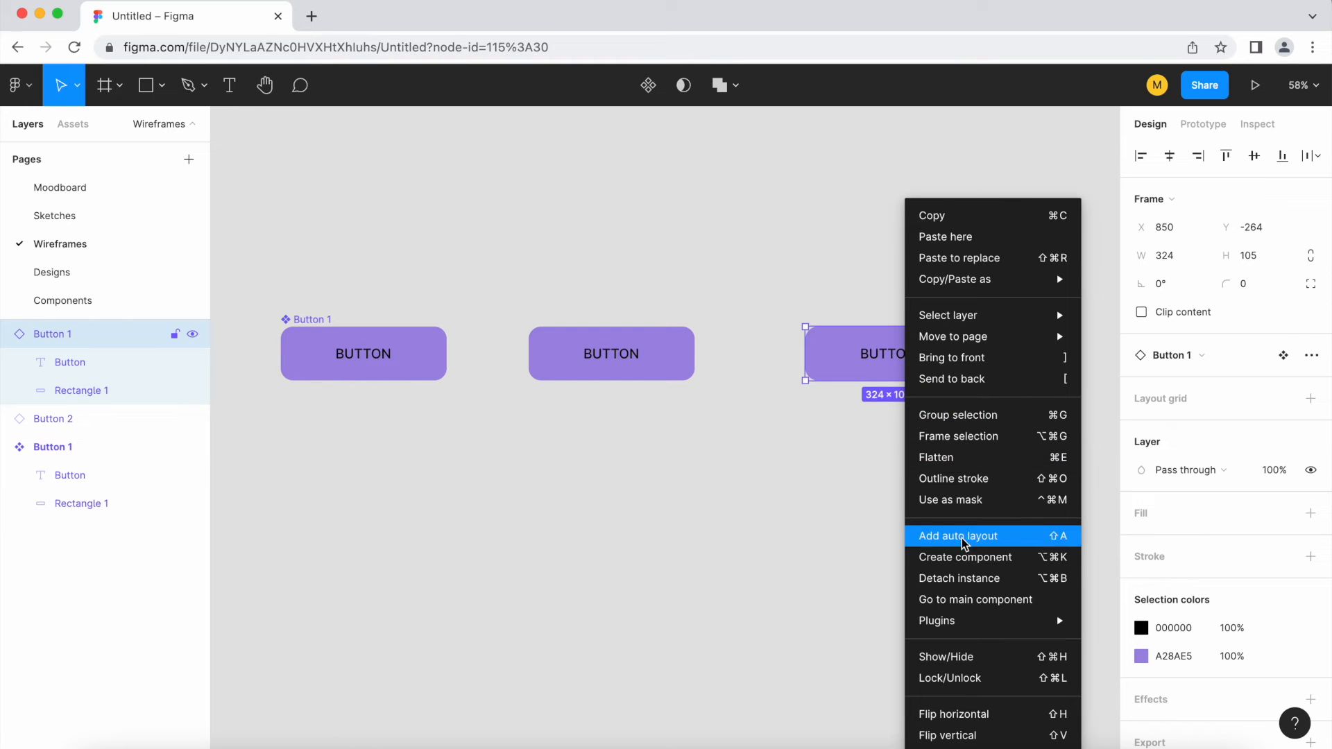
click(975, 581)
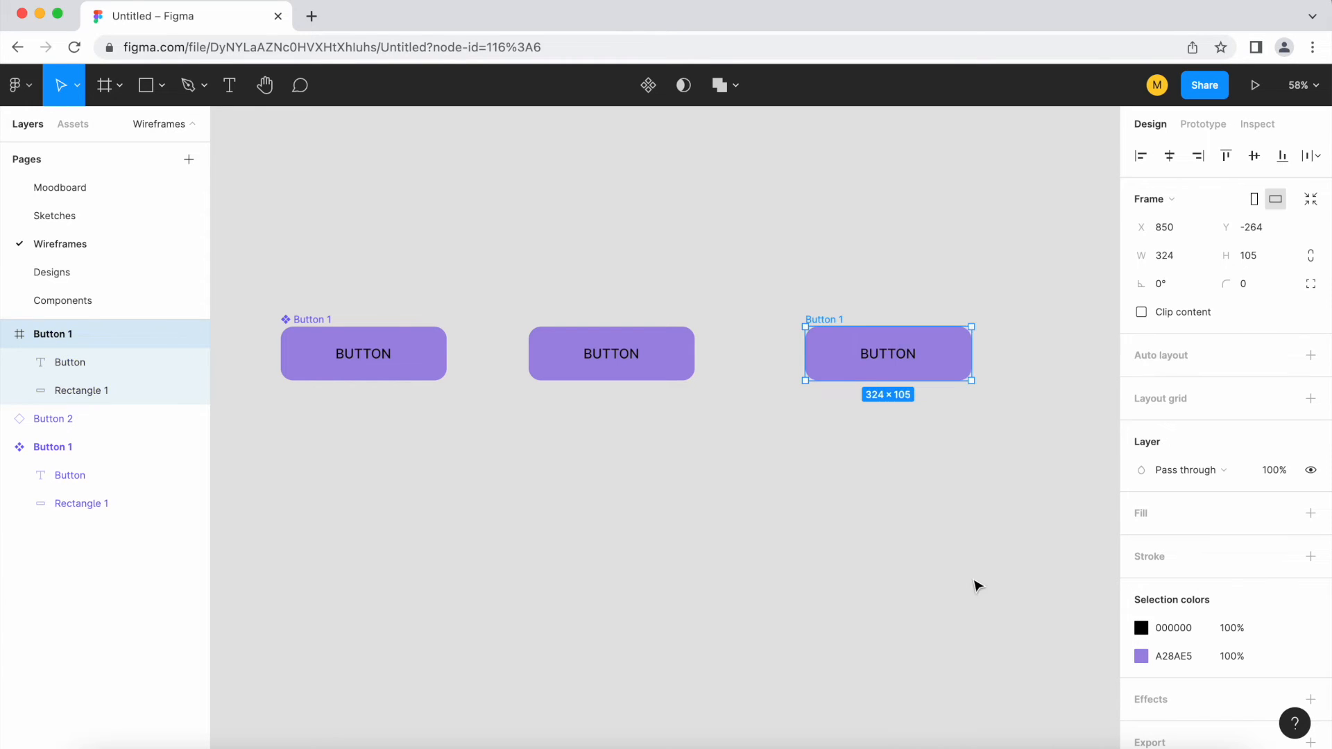
click(930, 442)
drag(907, 374, 868, 517)
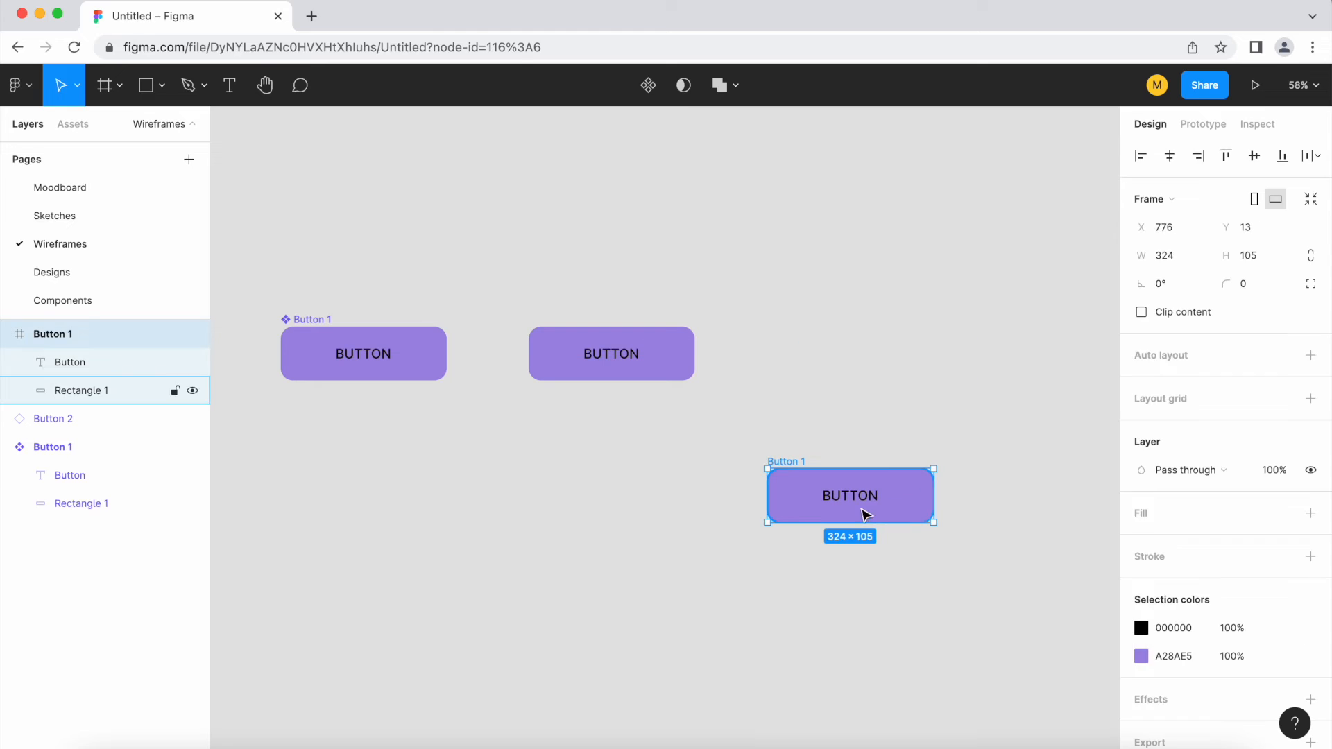
Change the purple color of the main Button 1 component to pink and compare the detached button
click(381, 344)
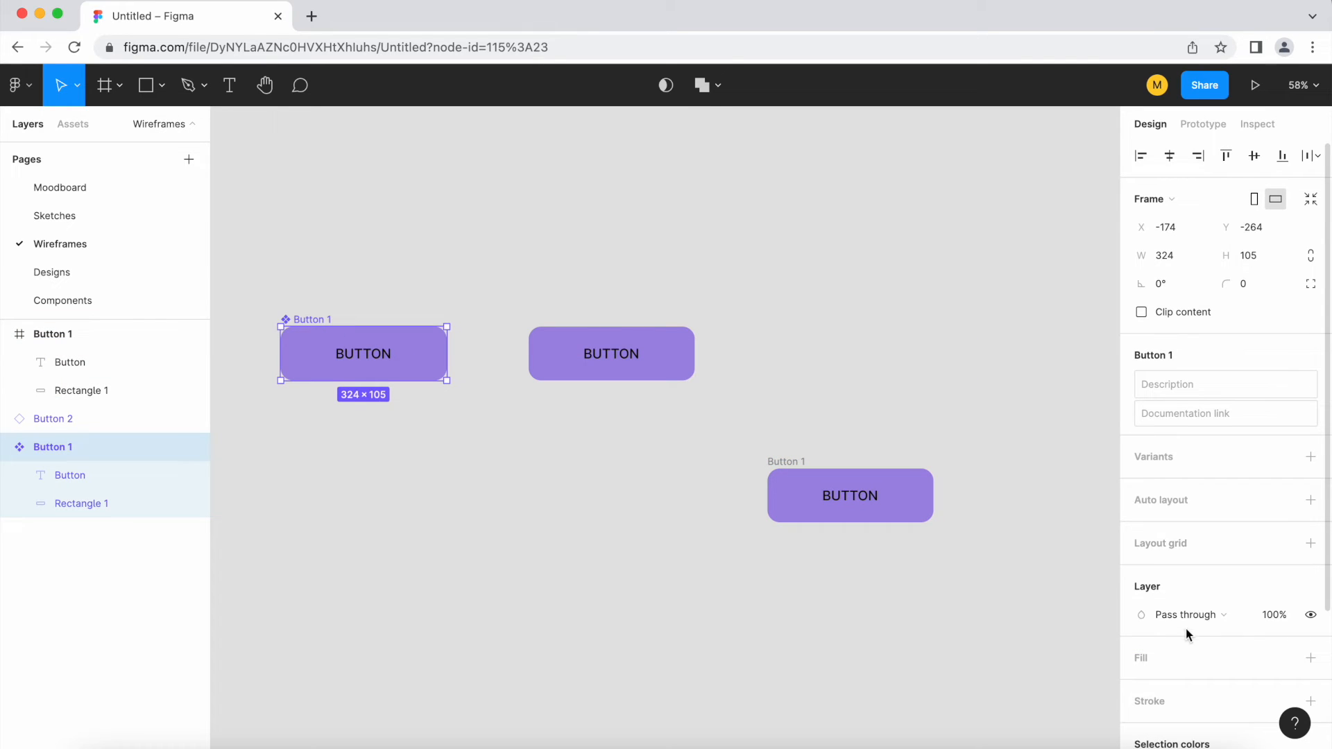
click(1142, 611)
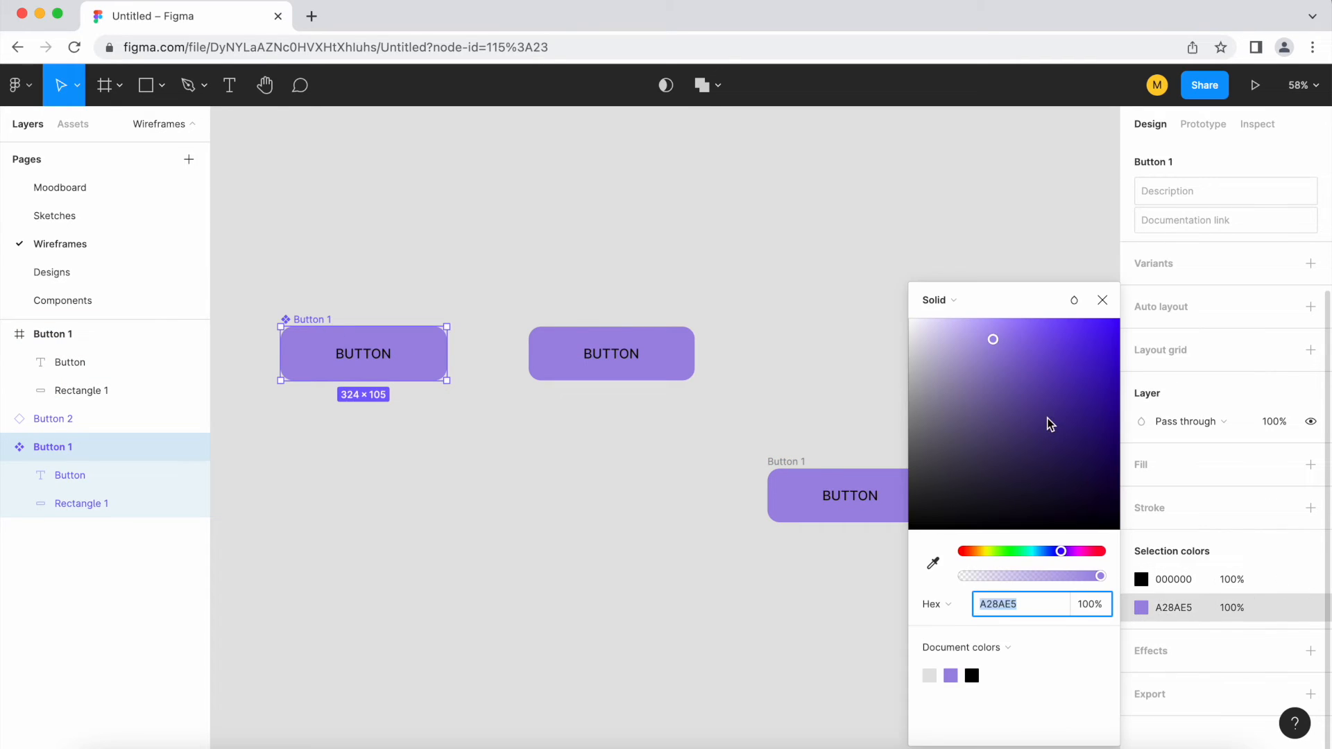
click(1069, 553)
drag(1072, 553, 1086, 553)
click(759, 354)
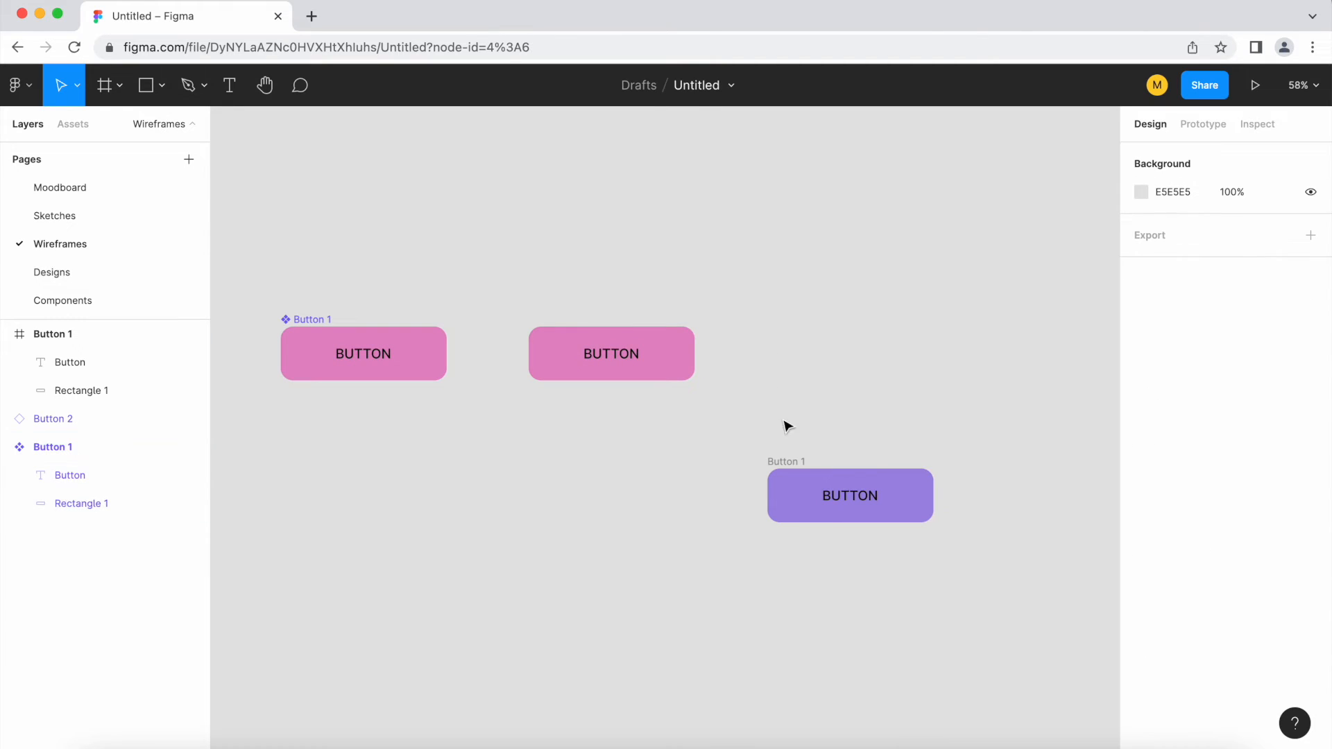
click(834, 493)
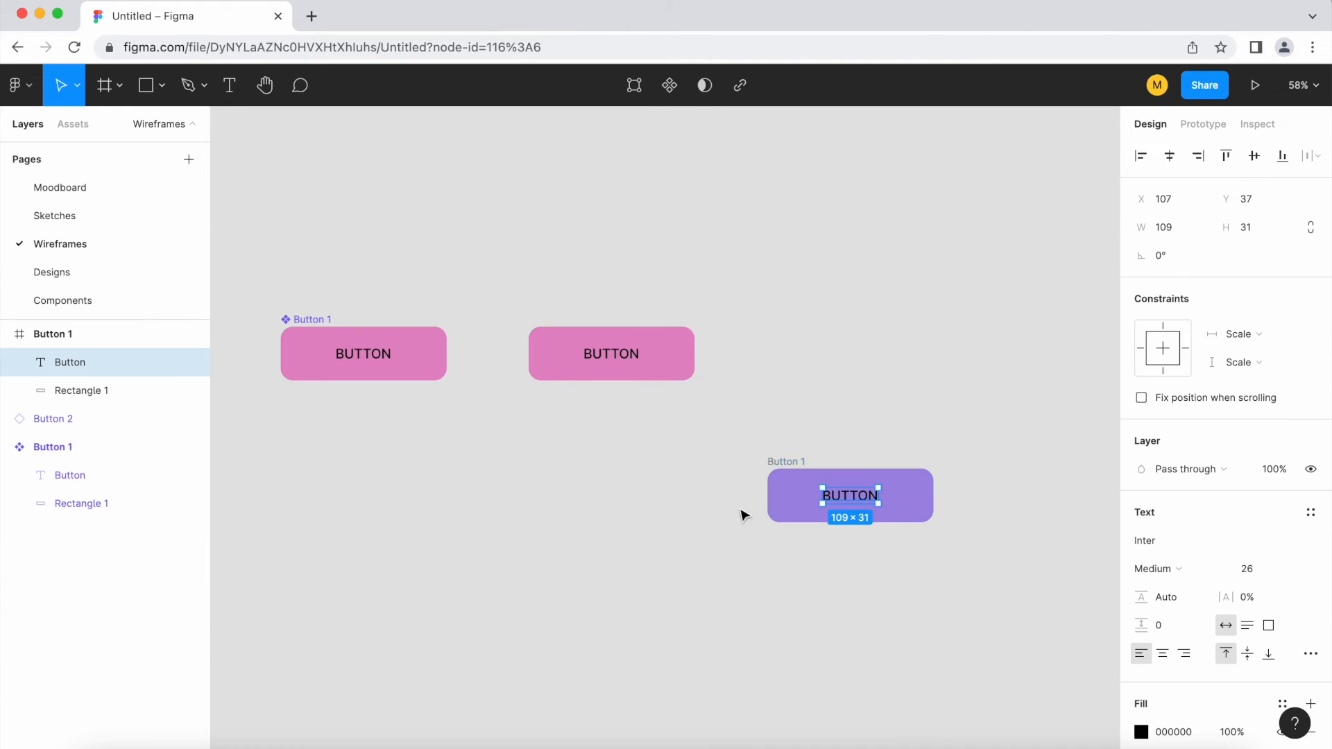
click(829, 425)
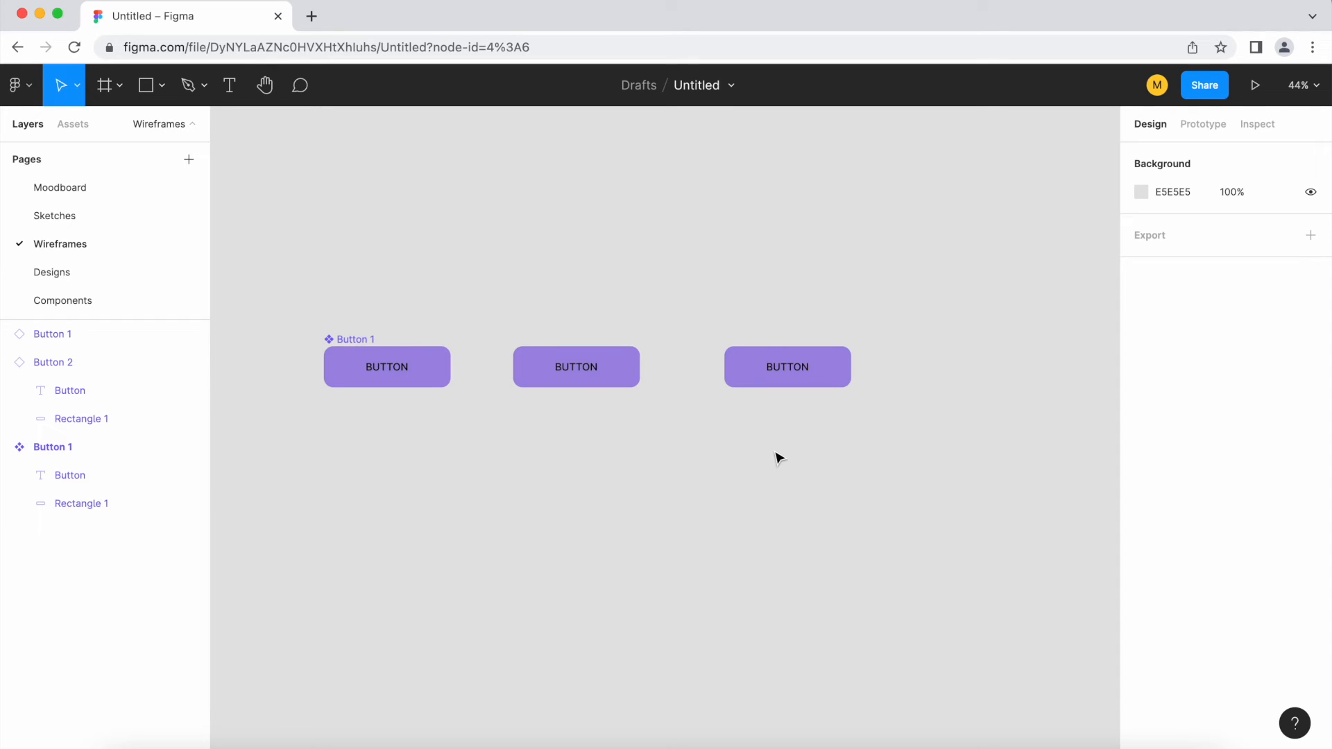
Override the rectangle fill of the rightmost Button 1 instance with turquoise 8AE5DA
ctrl+scroll(824, 424, up, 5)
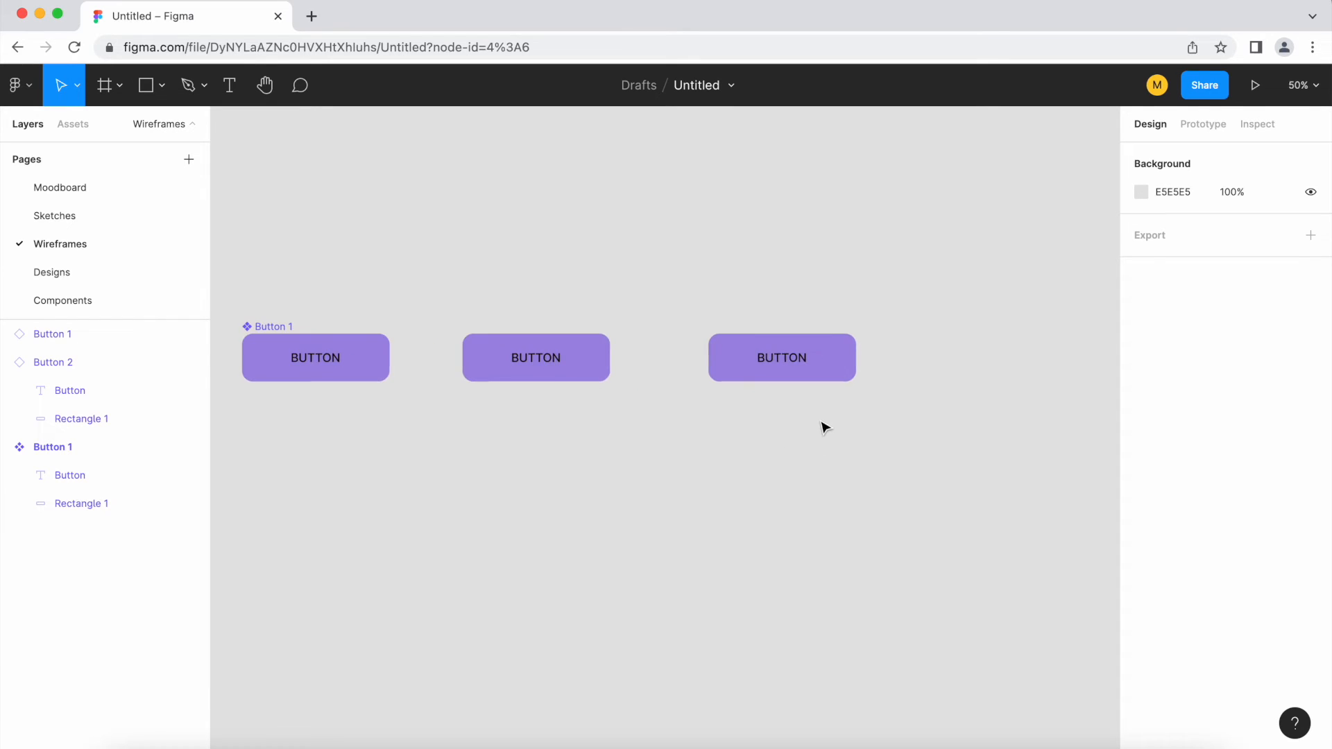
click(835, 344)
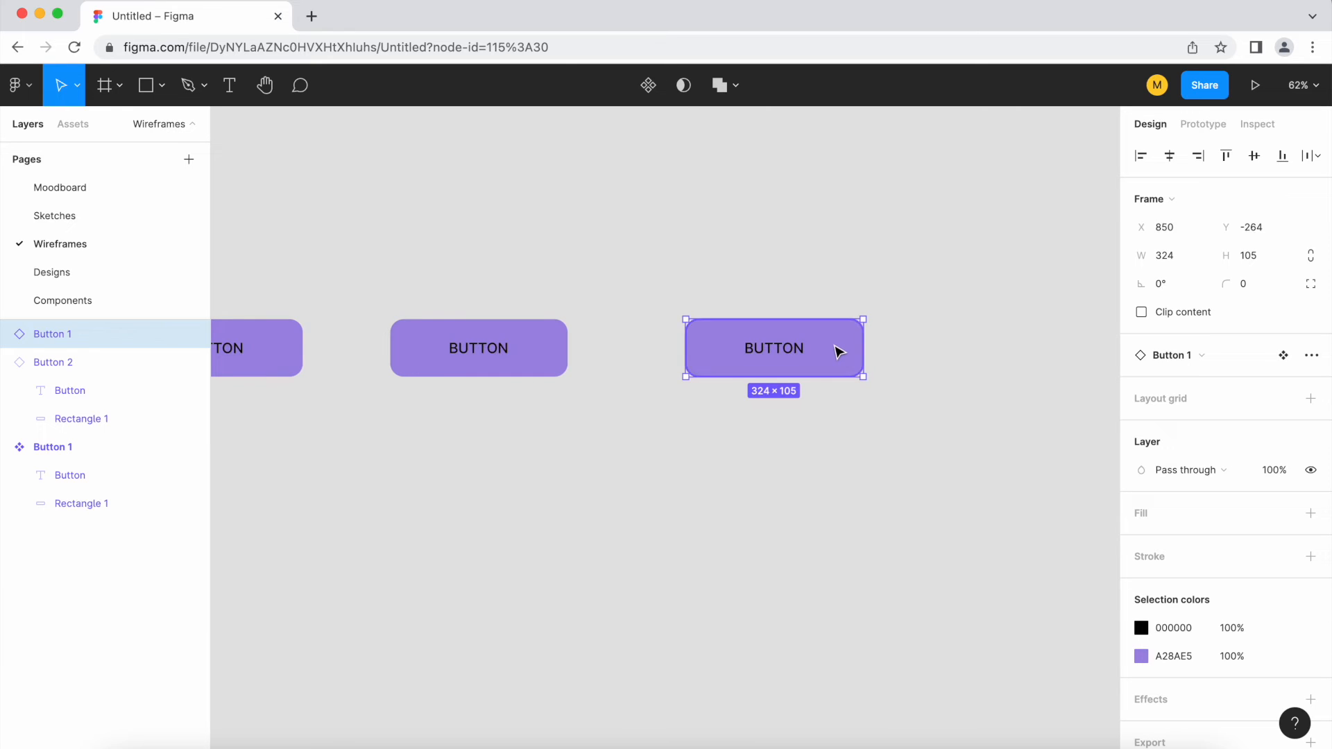
ctrl+scroll(837, 348, down, 2)
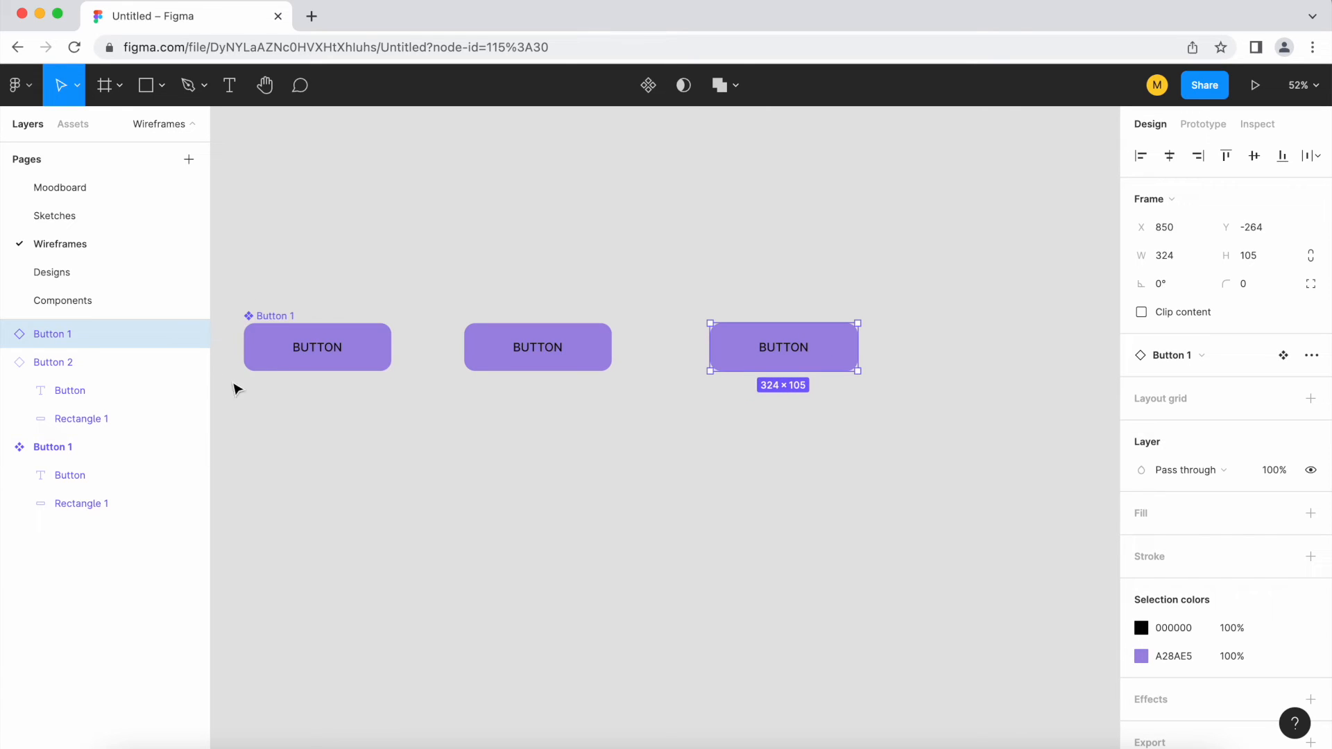
click(260, 318)
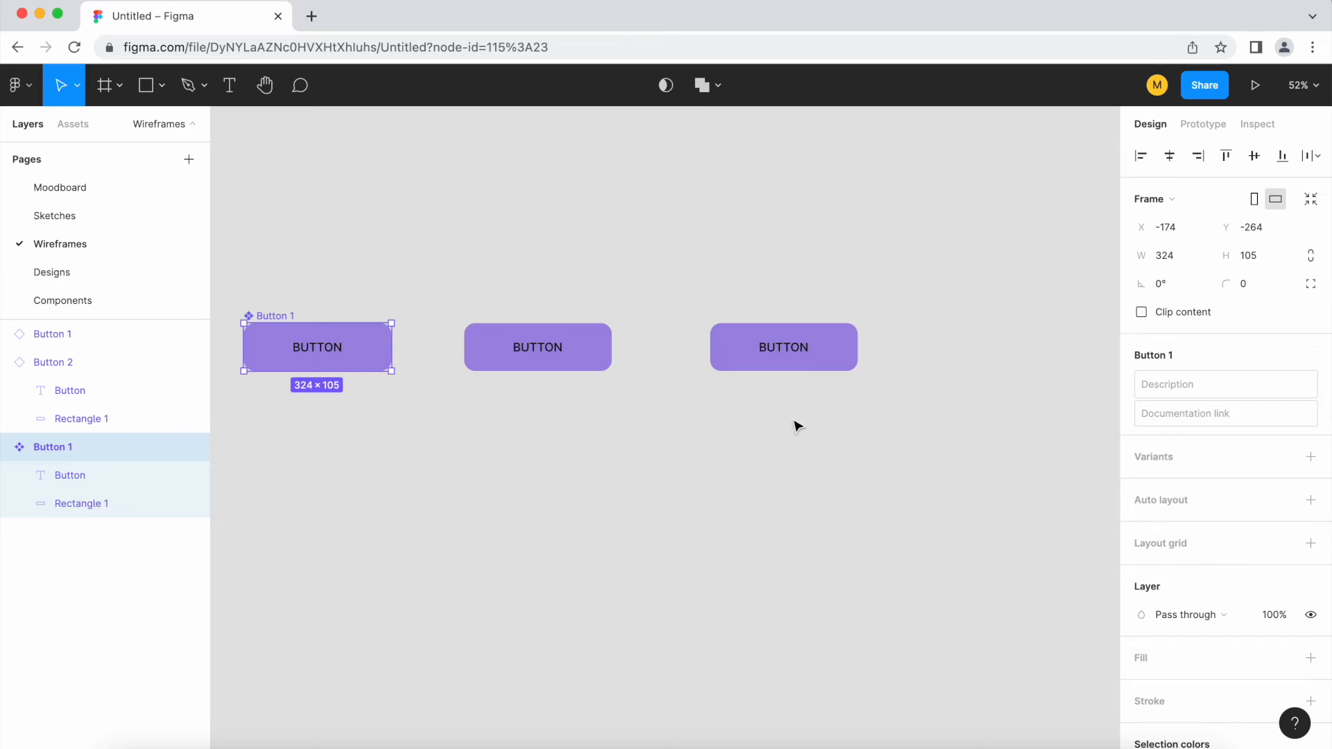
click(734, 361)
ctrl+scroll(808, 355, up, 3)
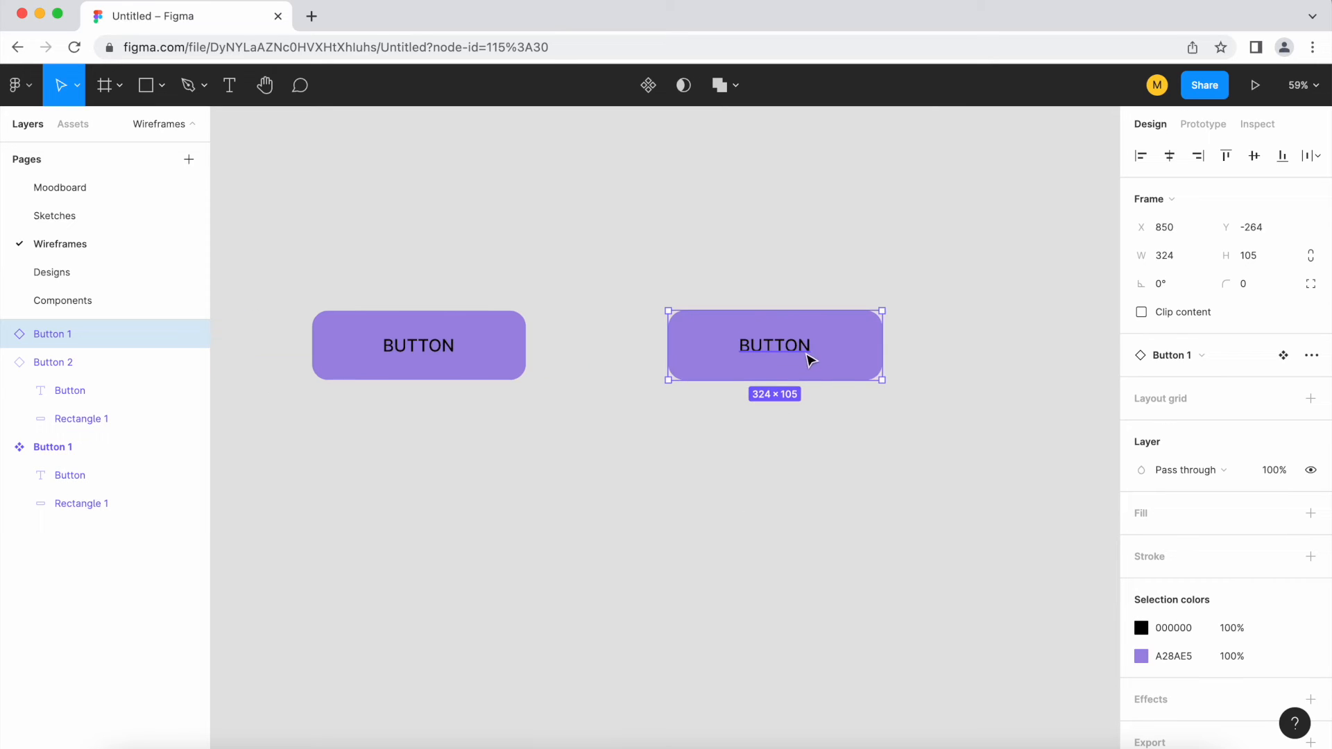
double_click(855, 376)
click(1141, 555)
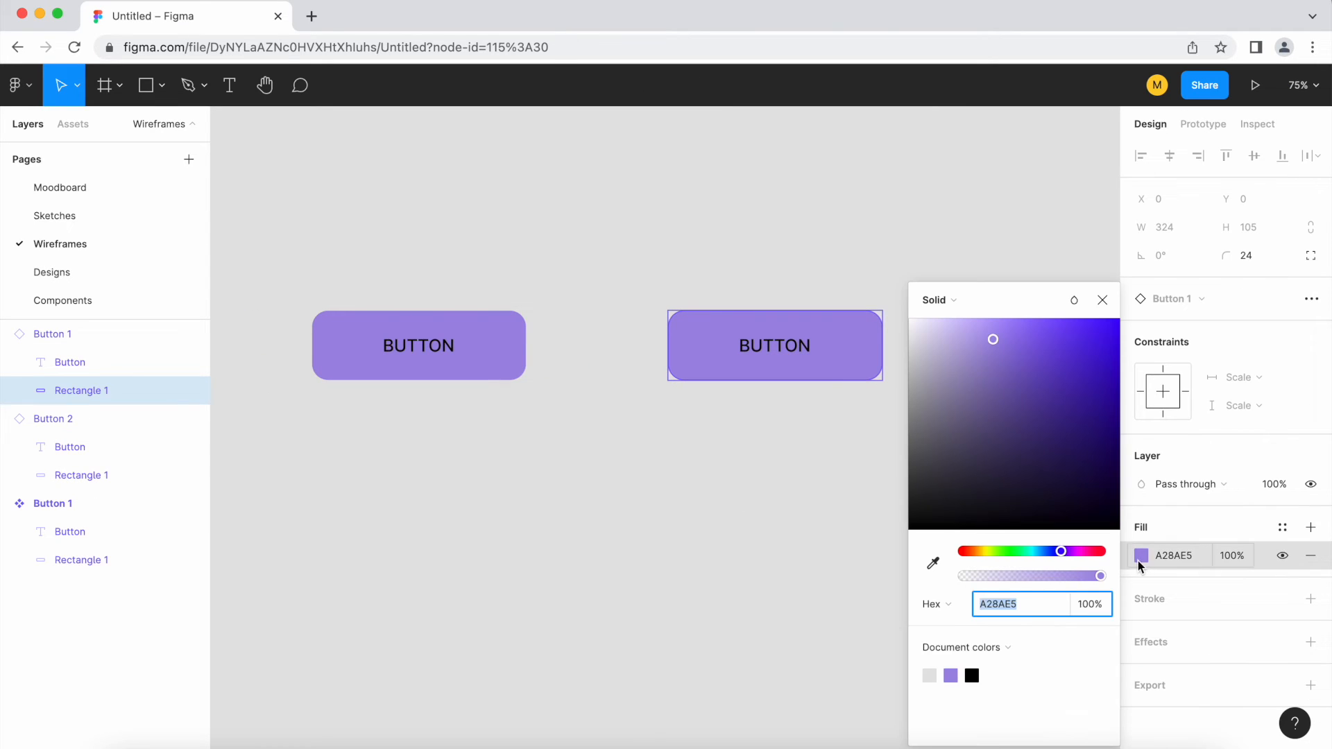
drag(1061, 555, 1031, 555)
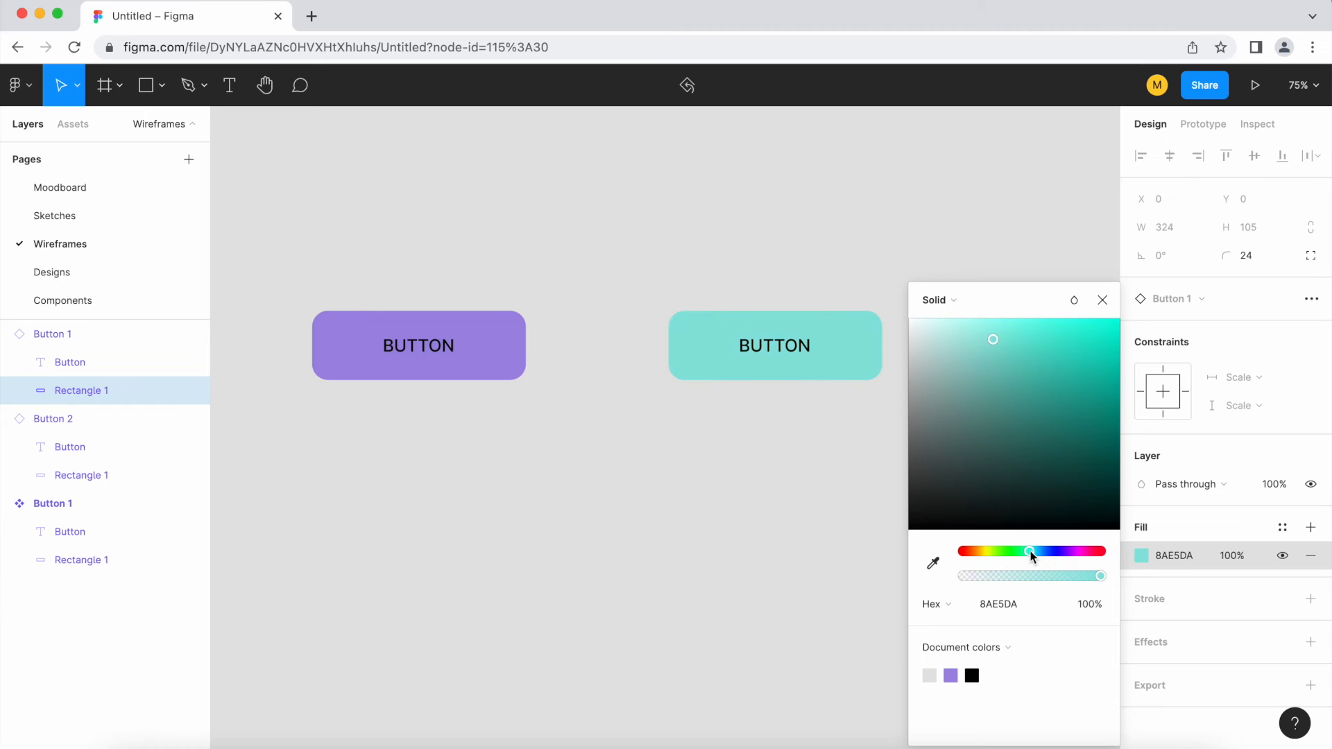
Set the font weight of the label text in the turquoise button instance to Extra Bold
click(755, 348)
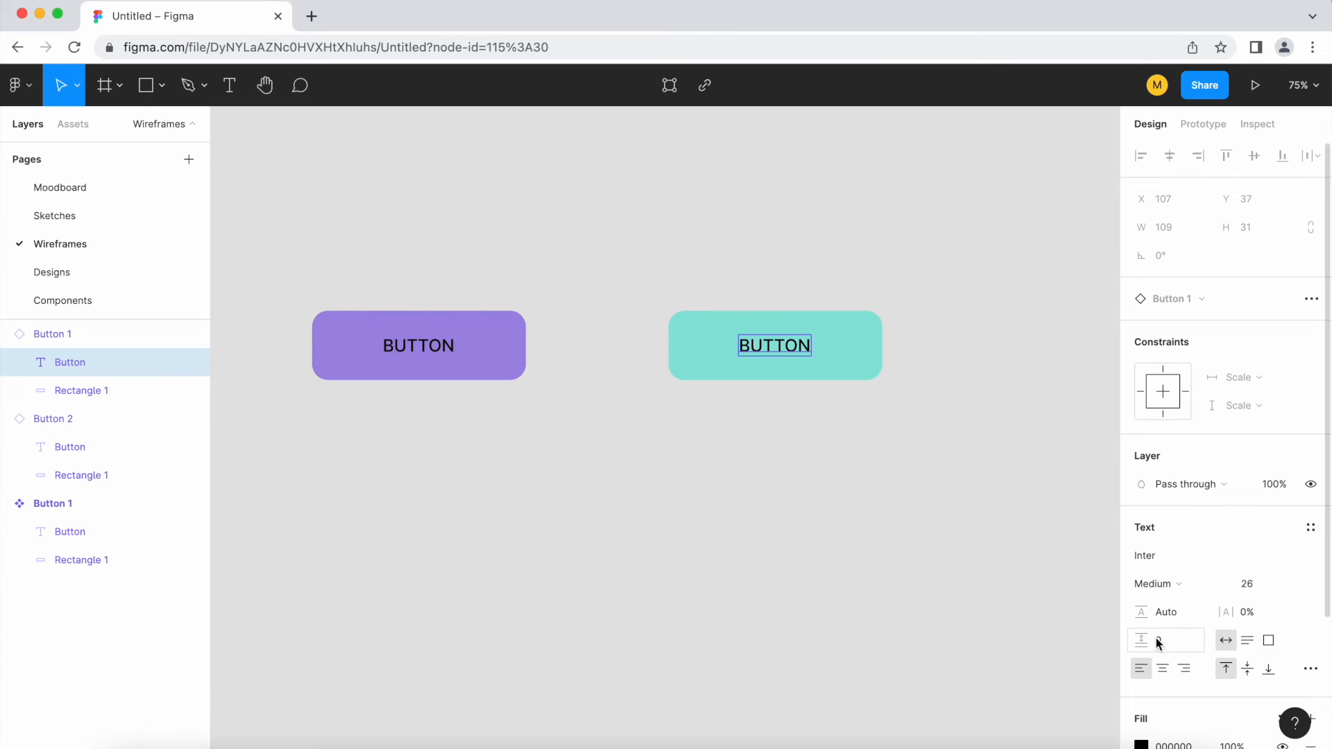
click(1179, 591)
click(1186, 646)
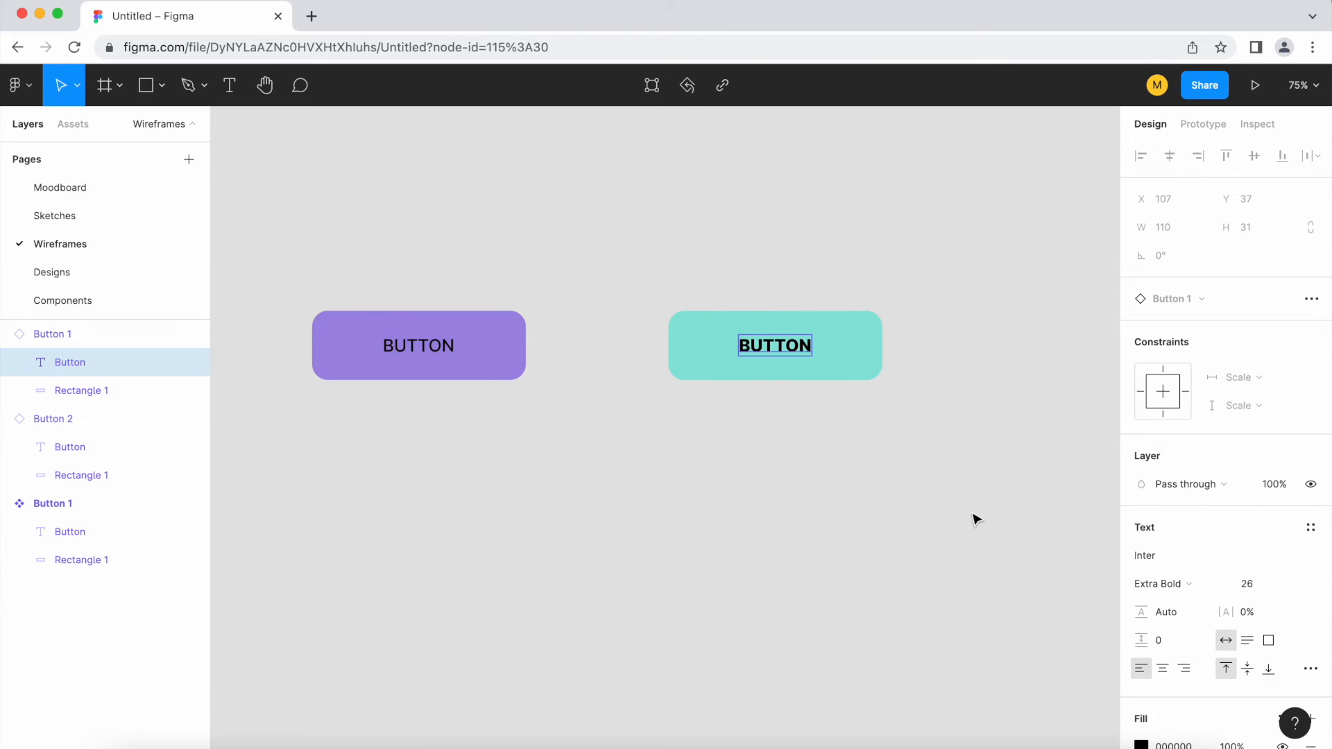
click(936, 465)
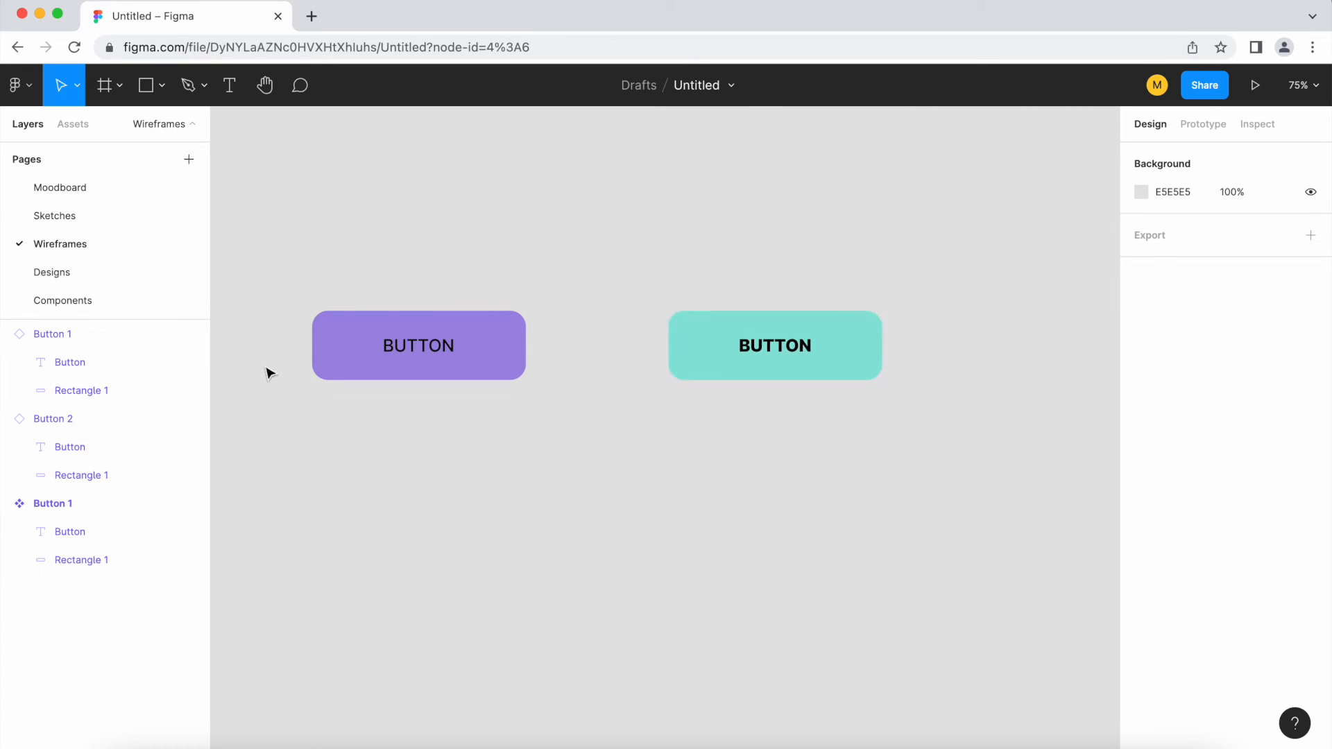
Push the turquoise instance's overrides to its main component and check the main Button 1 in the row
right_click(813, 355)
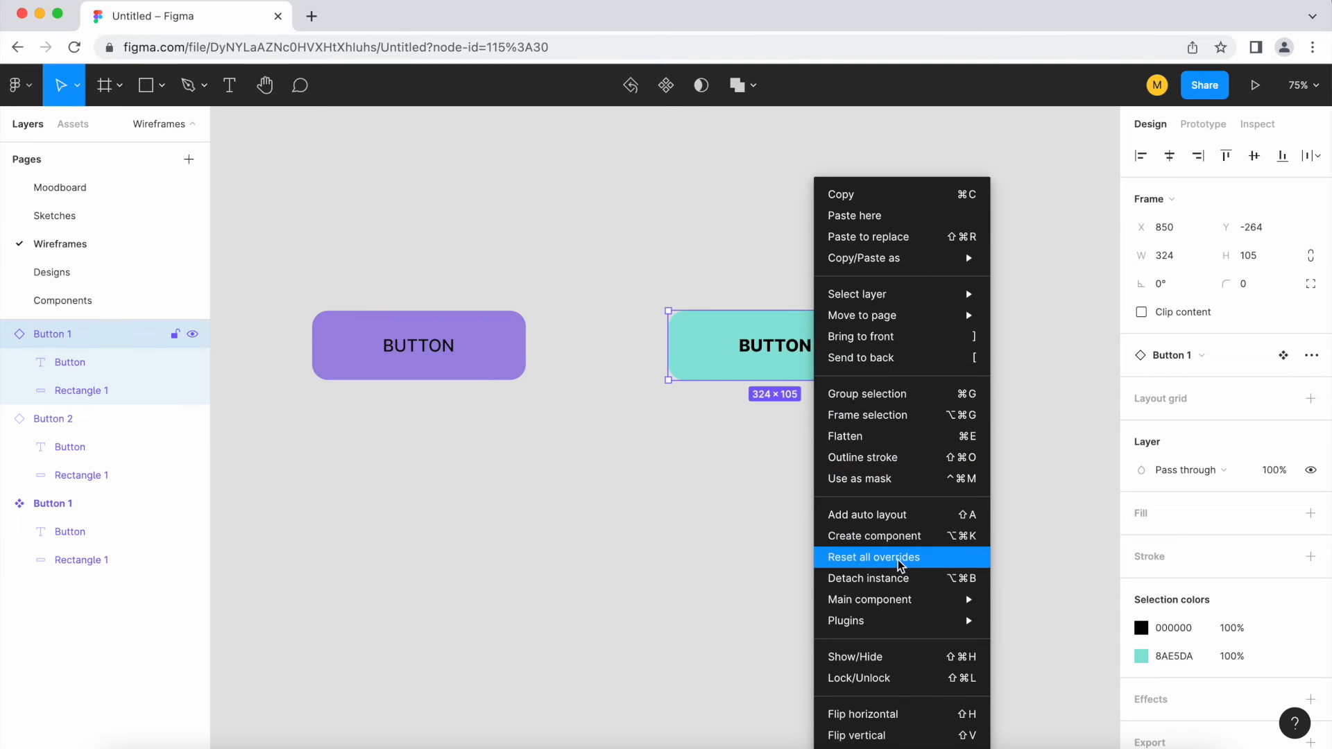
mouse_move(890, 605)
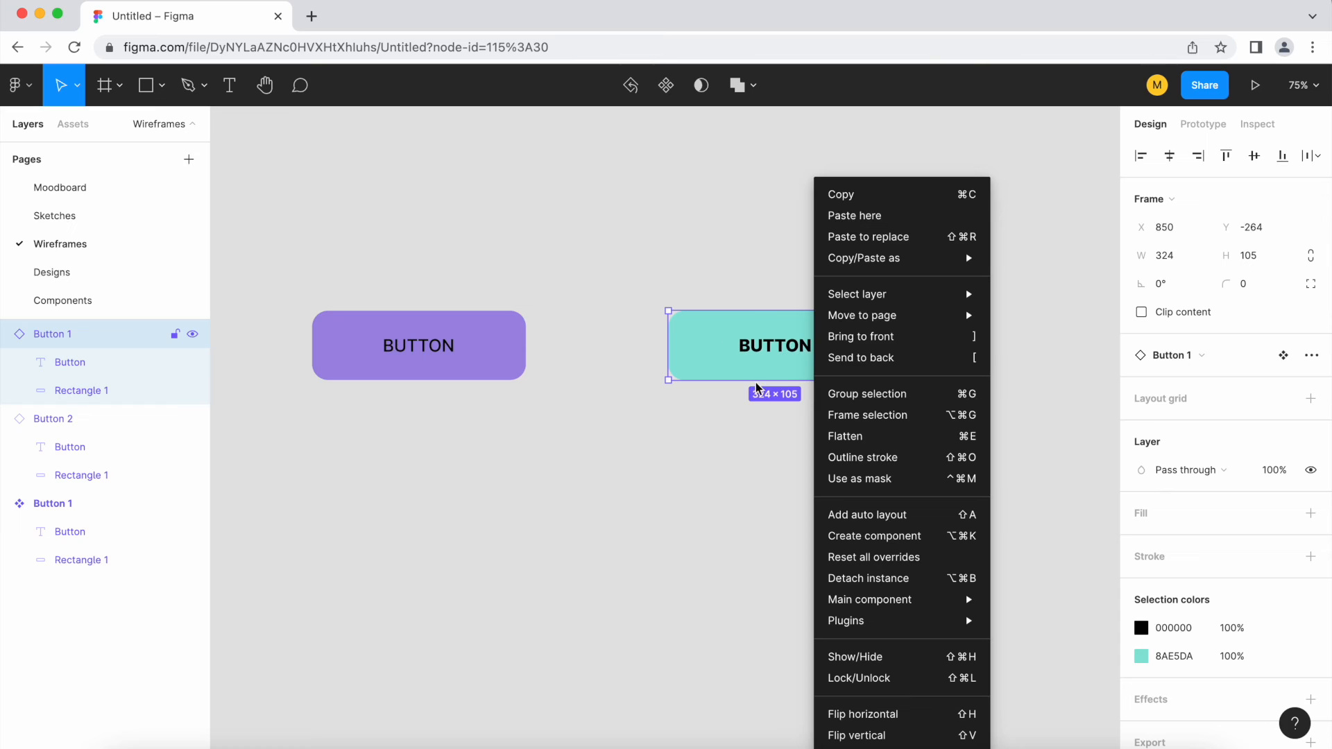
mouse_move(933, 599)
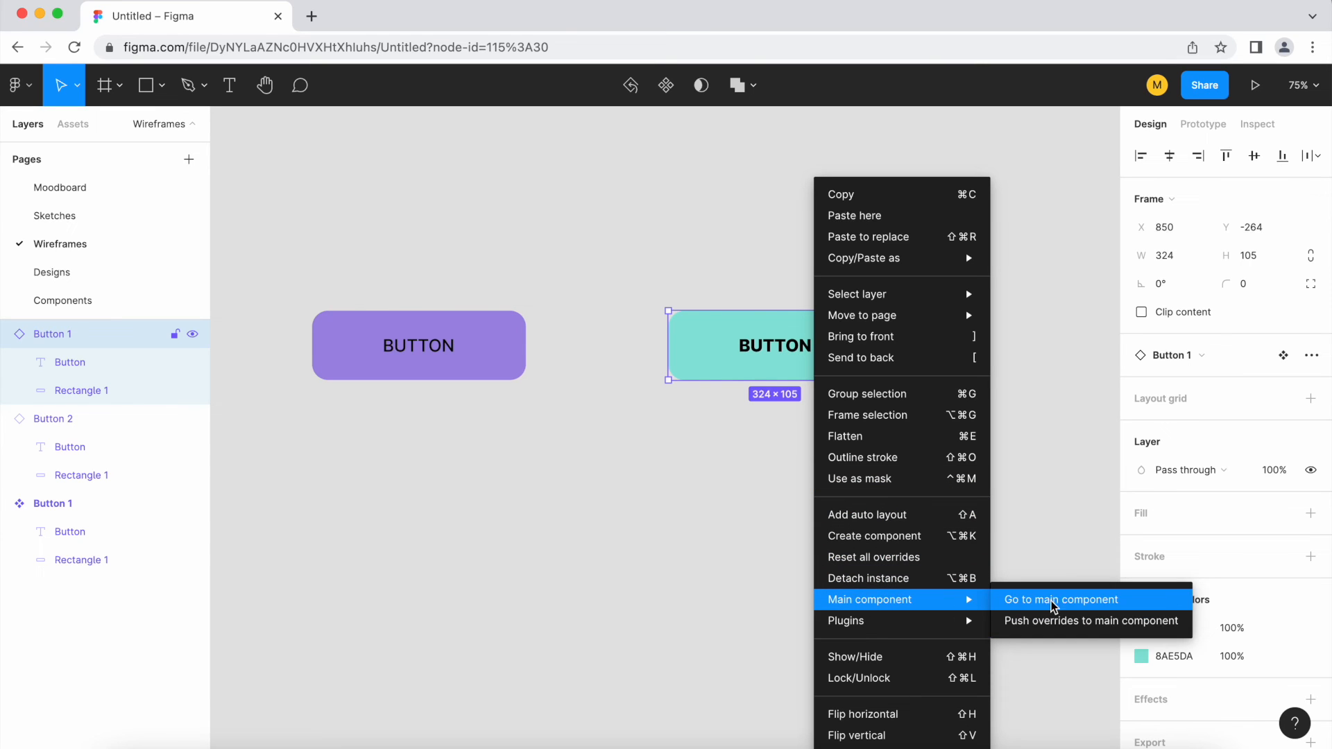
click(1084, 623)
scroll(915, 536, down, 3)
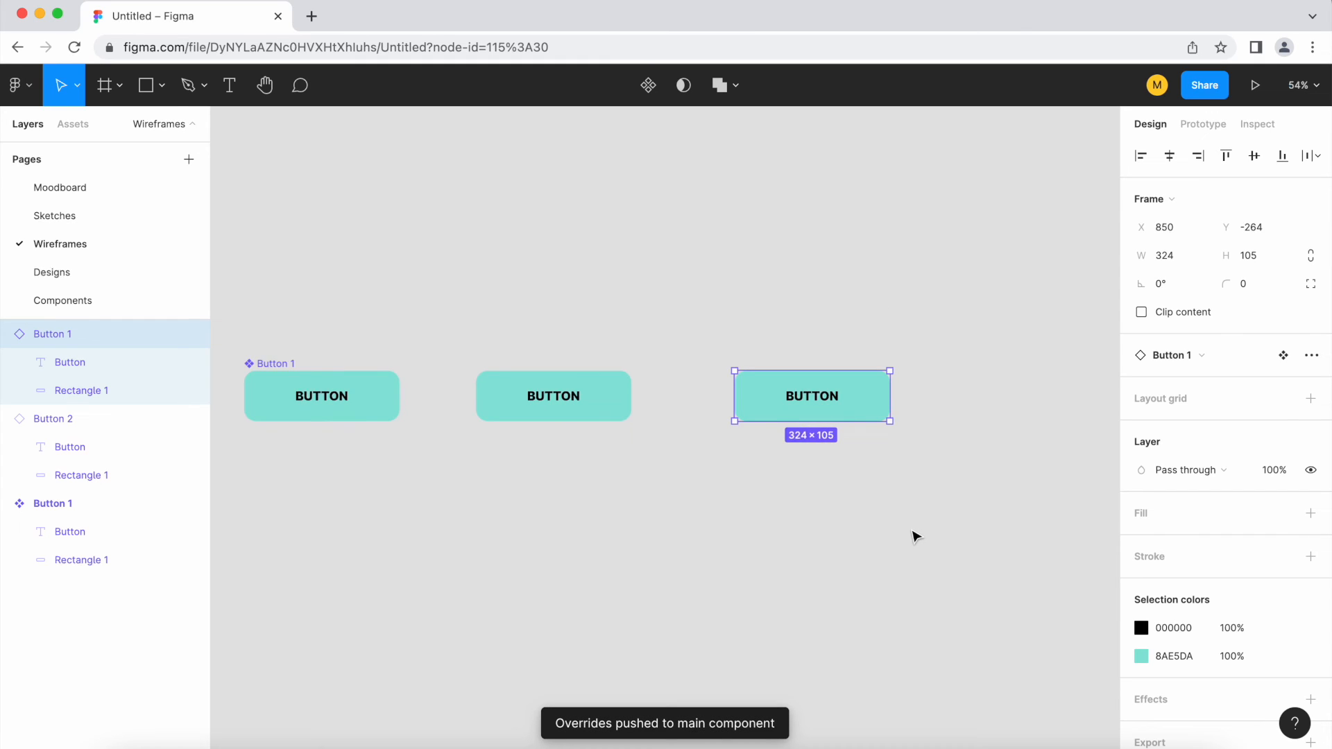
scroll(916, 536, down, 1)
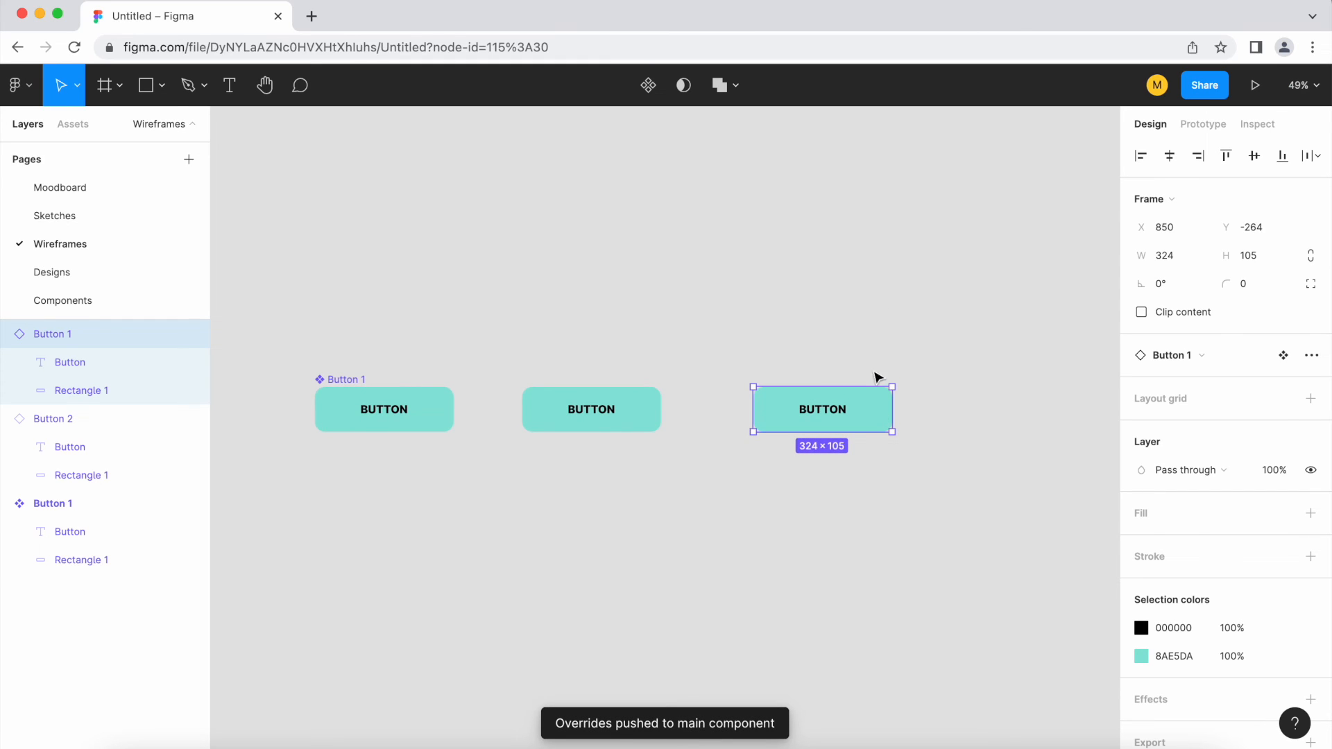
click(345, 385)
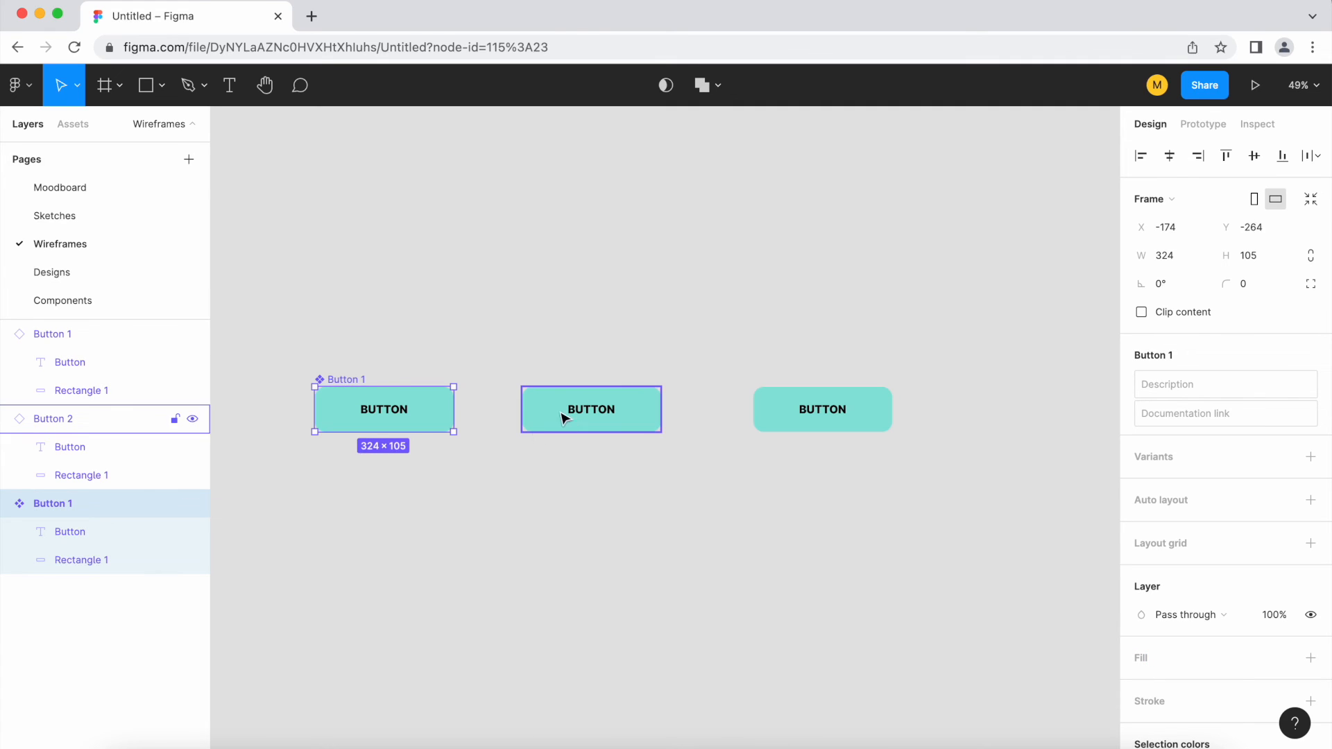
click(548, 536)
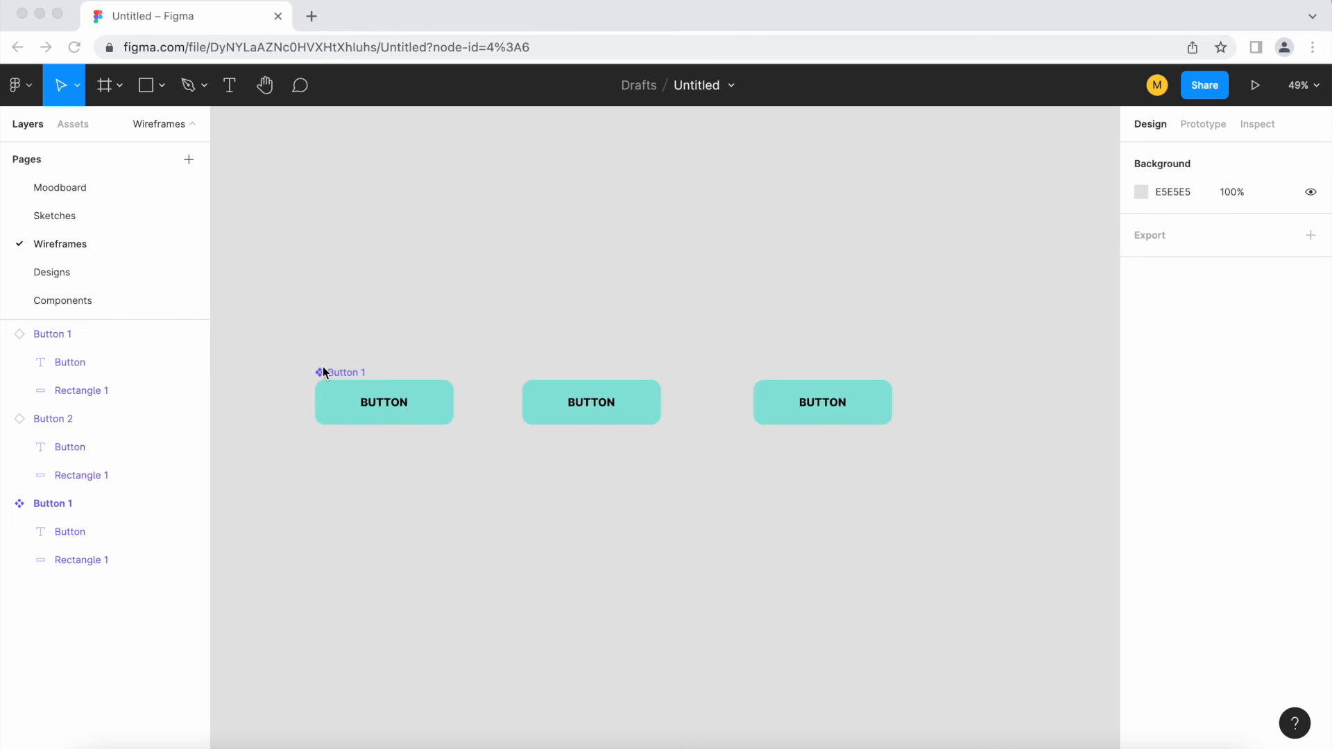
Move the main Button 1 component from the Wireframes page to the Components page
scroll(285, 391, up, 2)
click(351, 476)
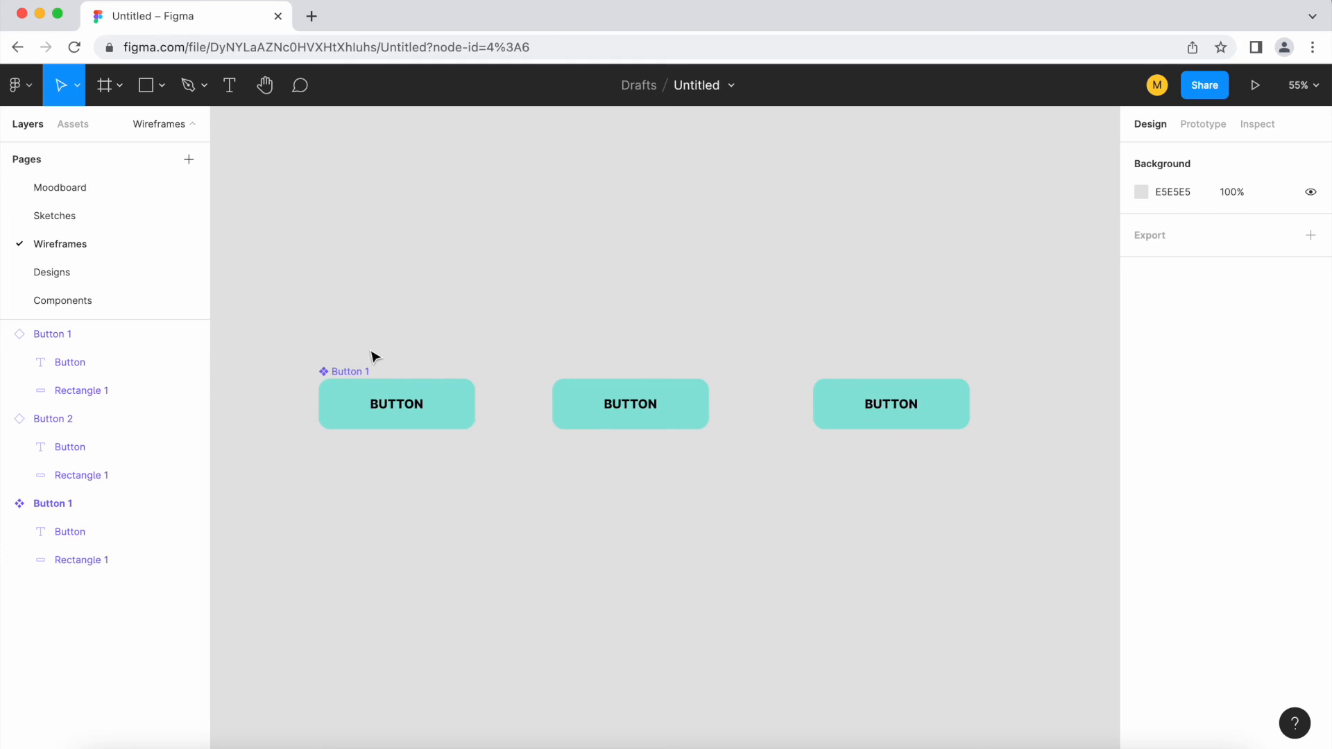
click(349, 373)
right_click(348, 373)
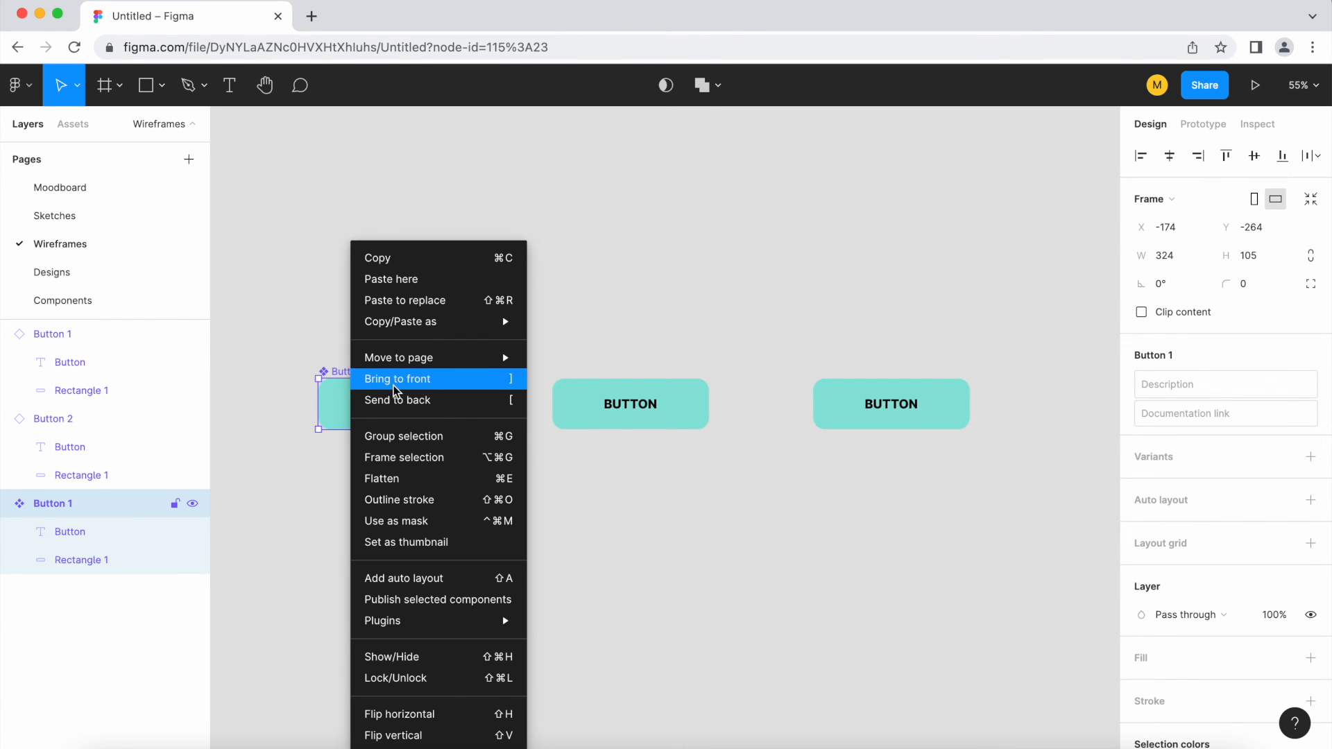
mouse_move(450, 361)
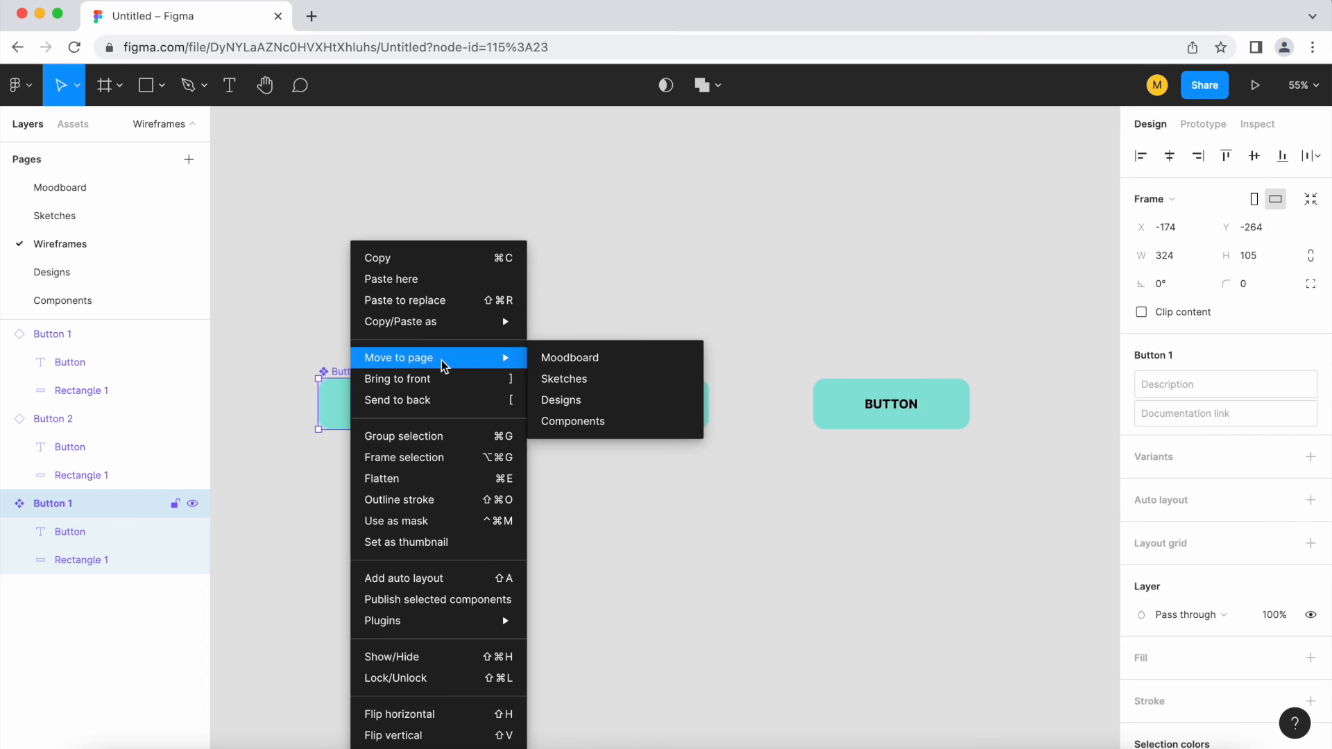
click(611, 422)
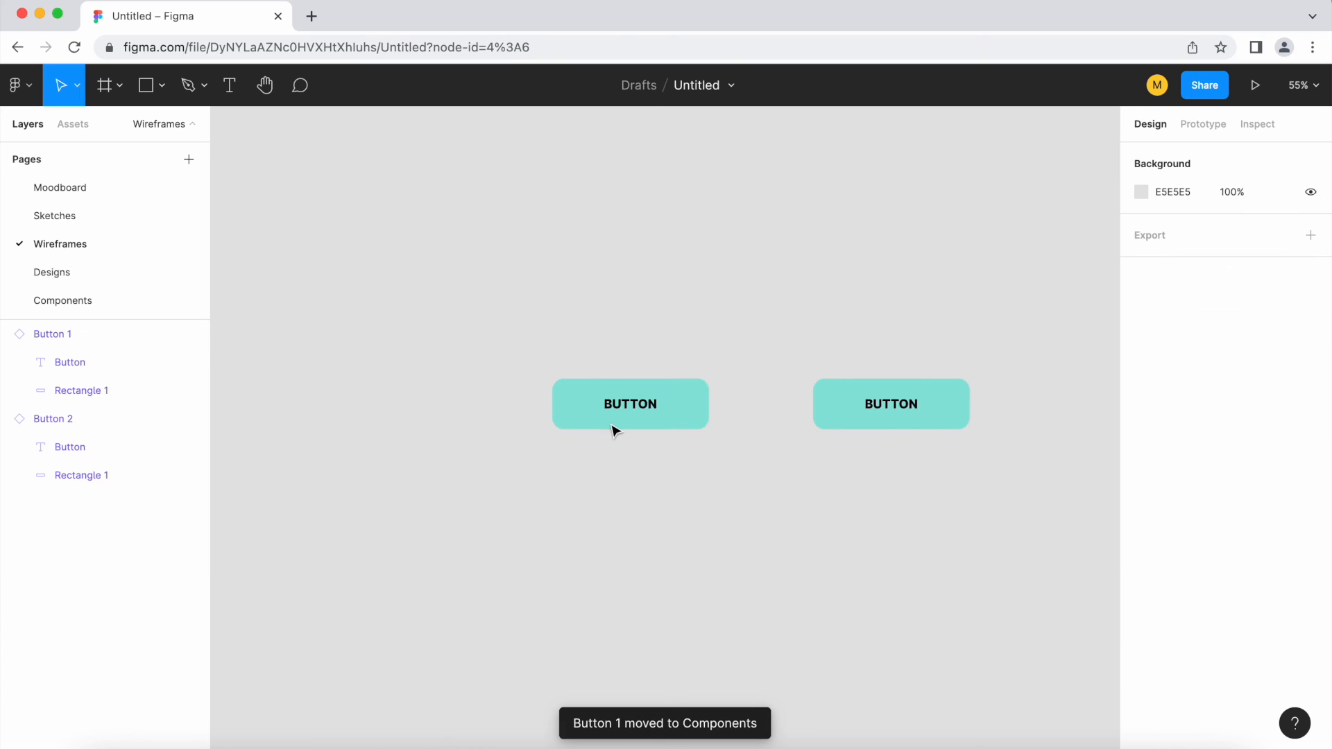
Open the Components page and examine the main Button 1 component there
click(73, 301)
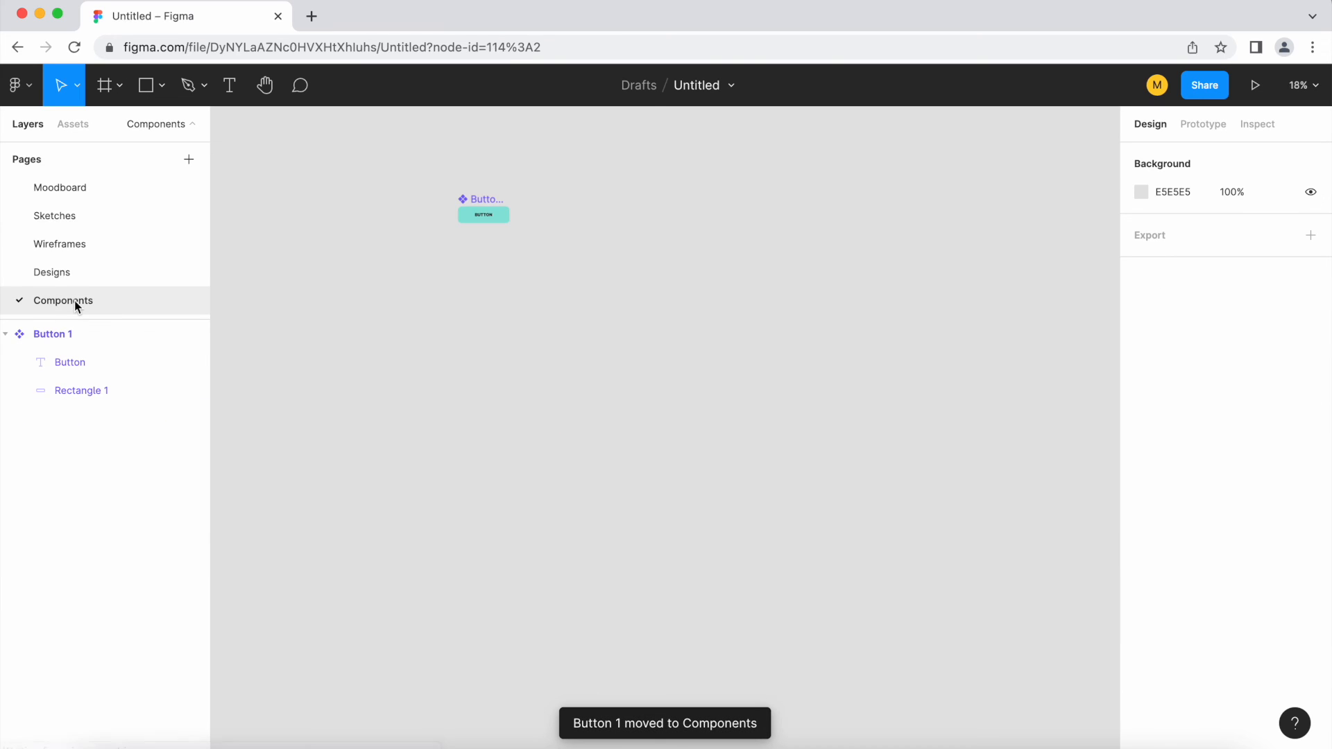
scroll(479, 211, up, 5)
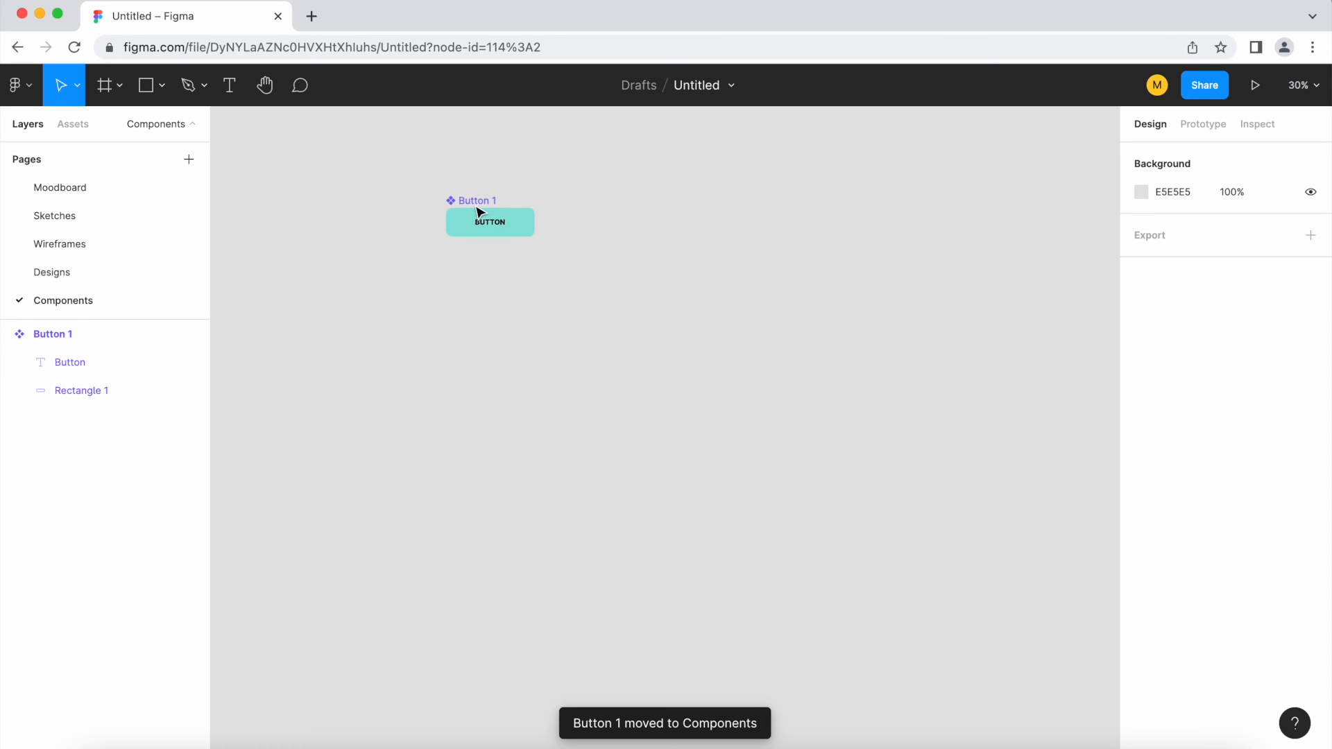
scroll(431, 268, down, 5)
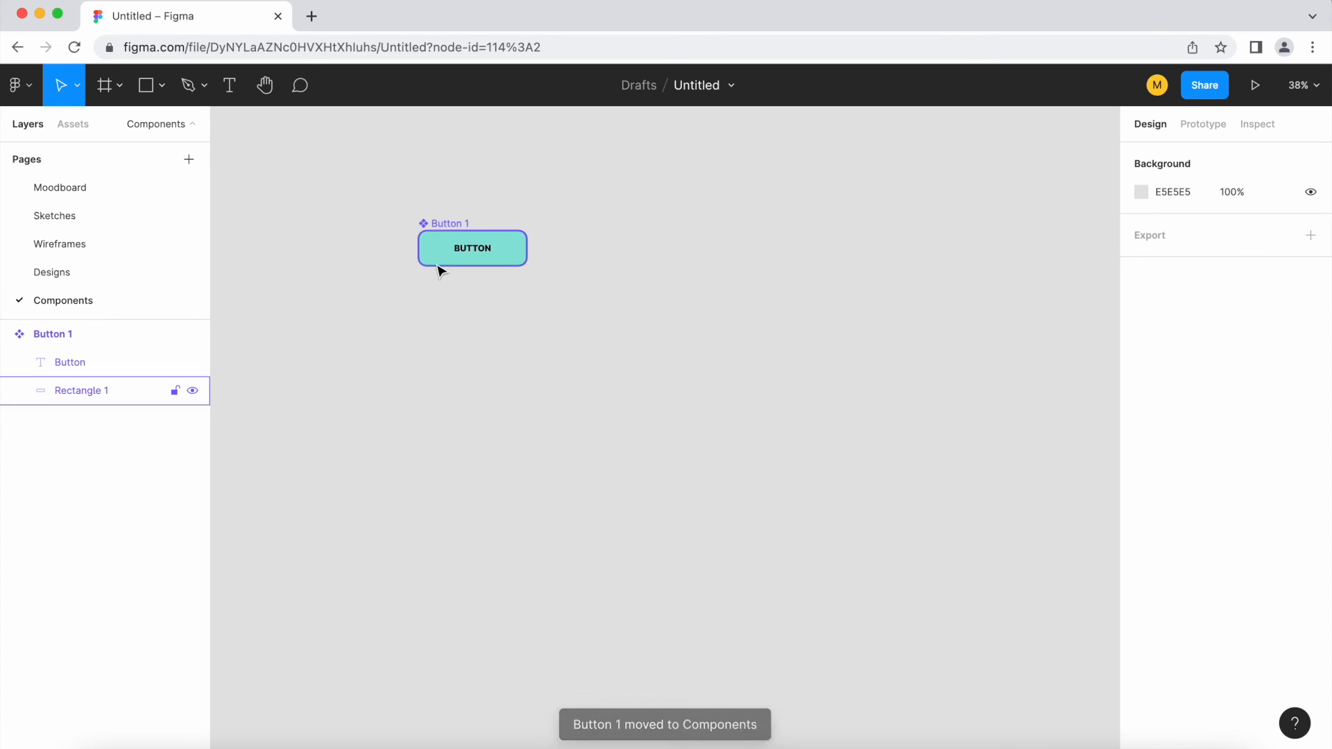
scroll(689, 264, up, 1)
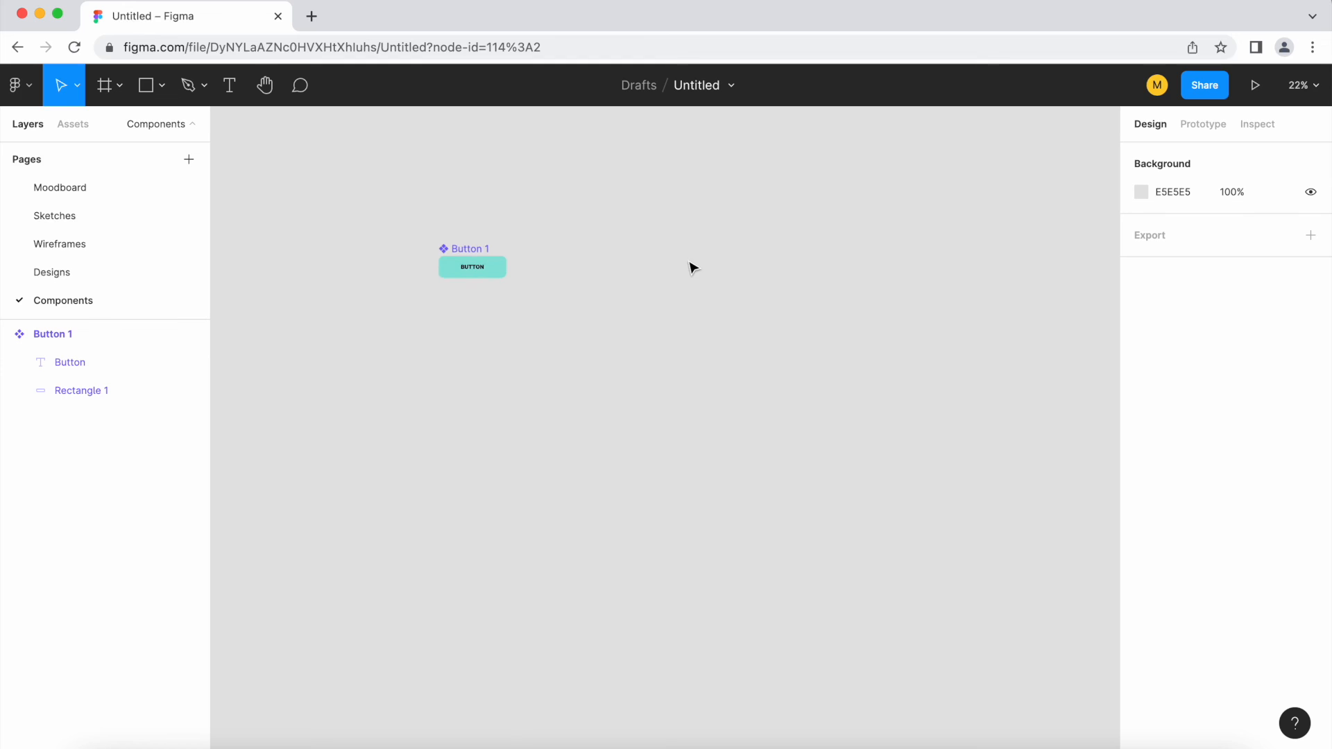